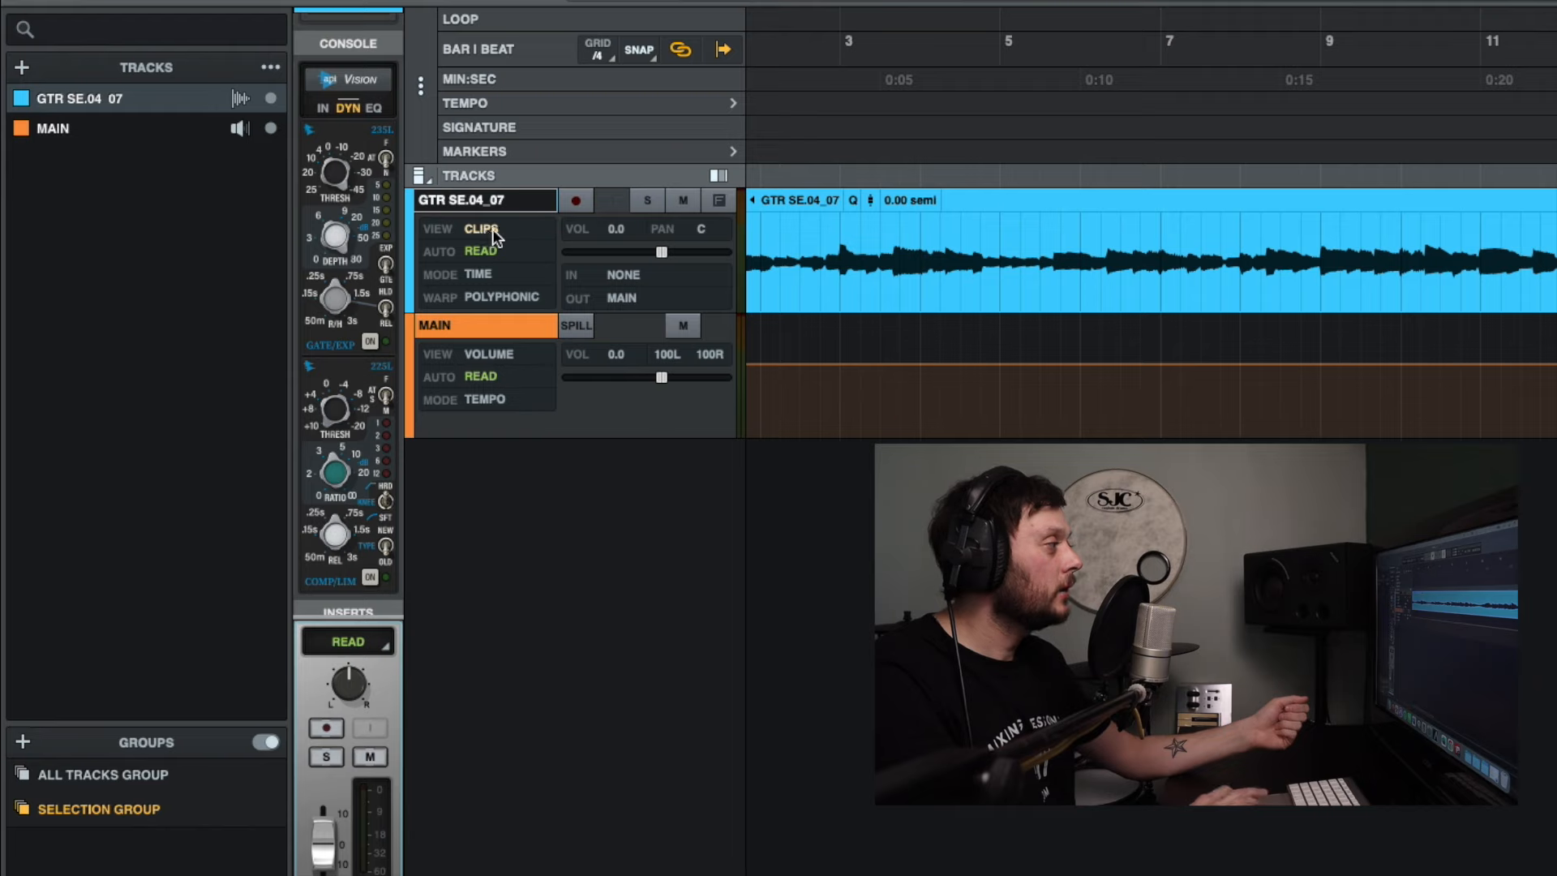
# Step: Show the output's Volume automation in the GTR SE.04_07 track lane
pyautogui.click(493, 229)
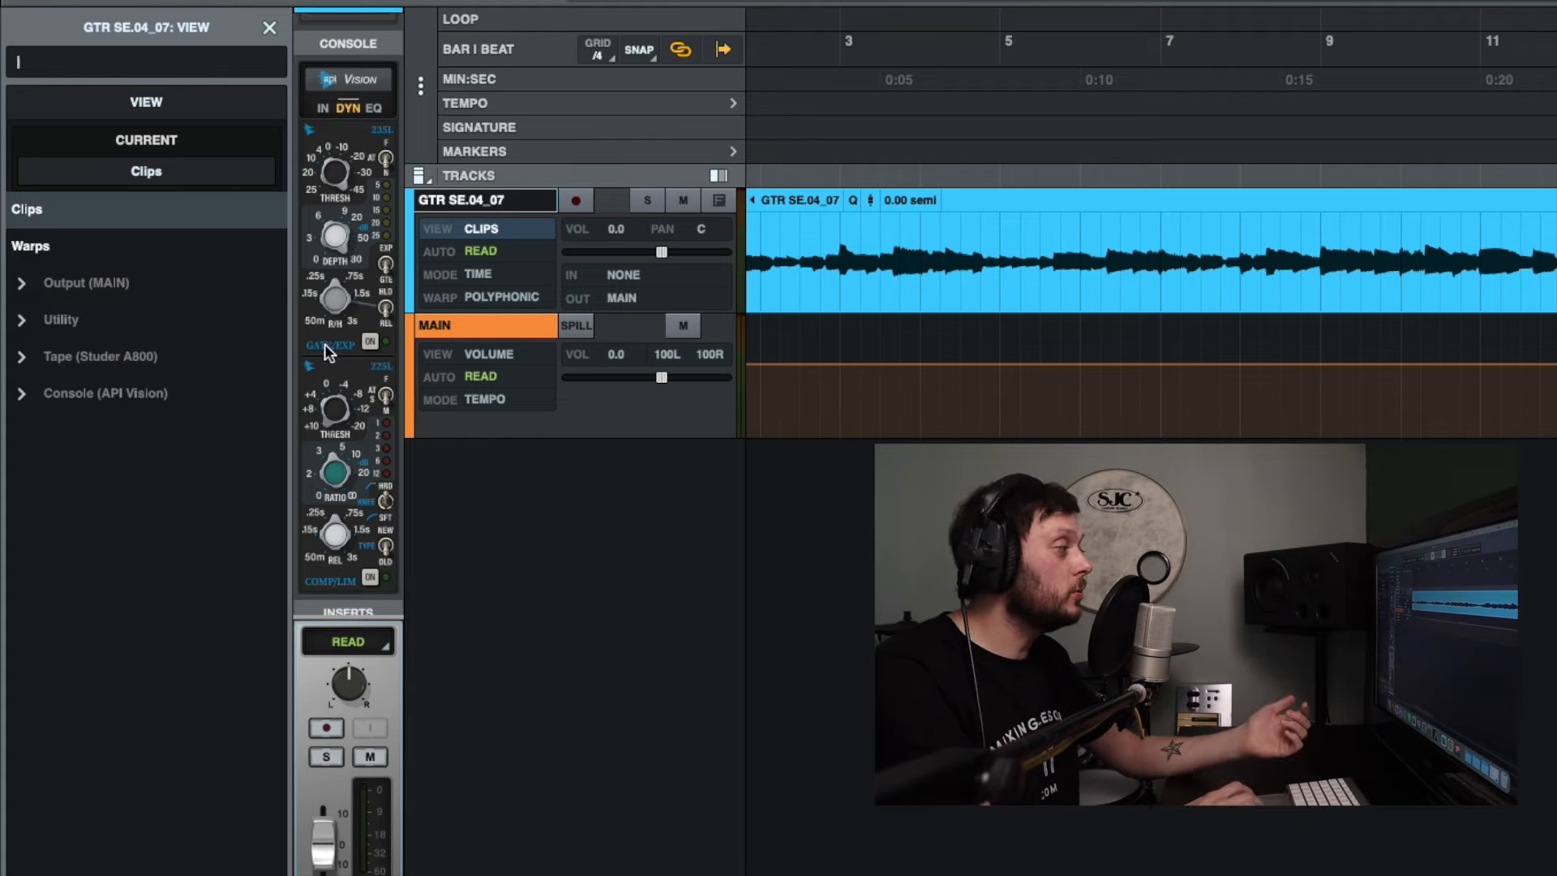
pyautogui.scroll(-3, 337, 351)
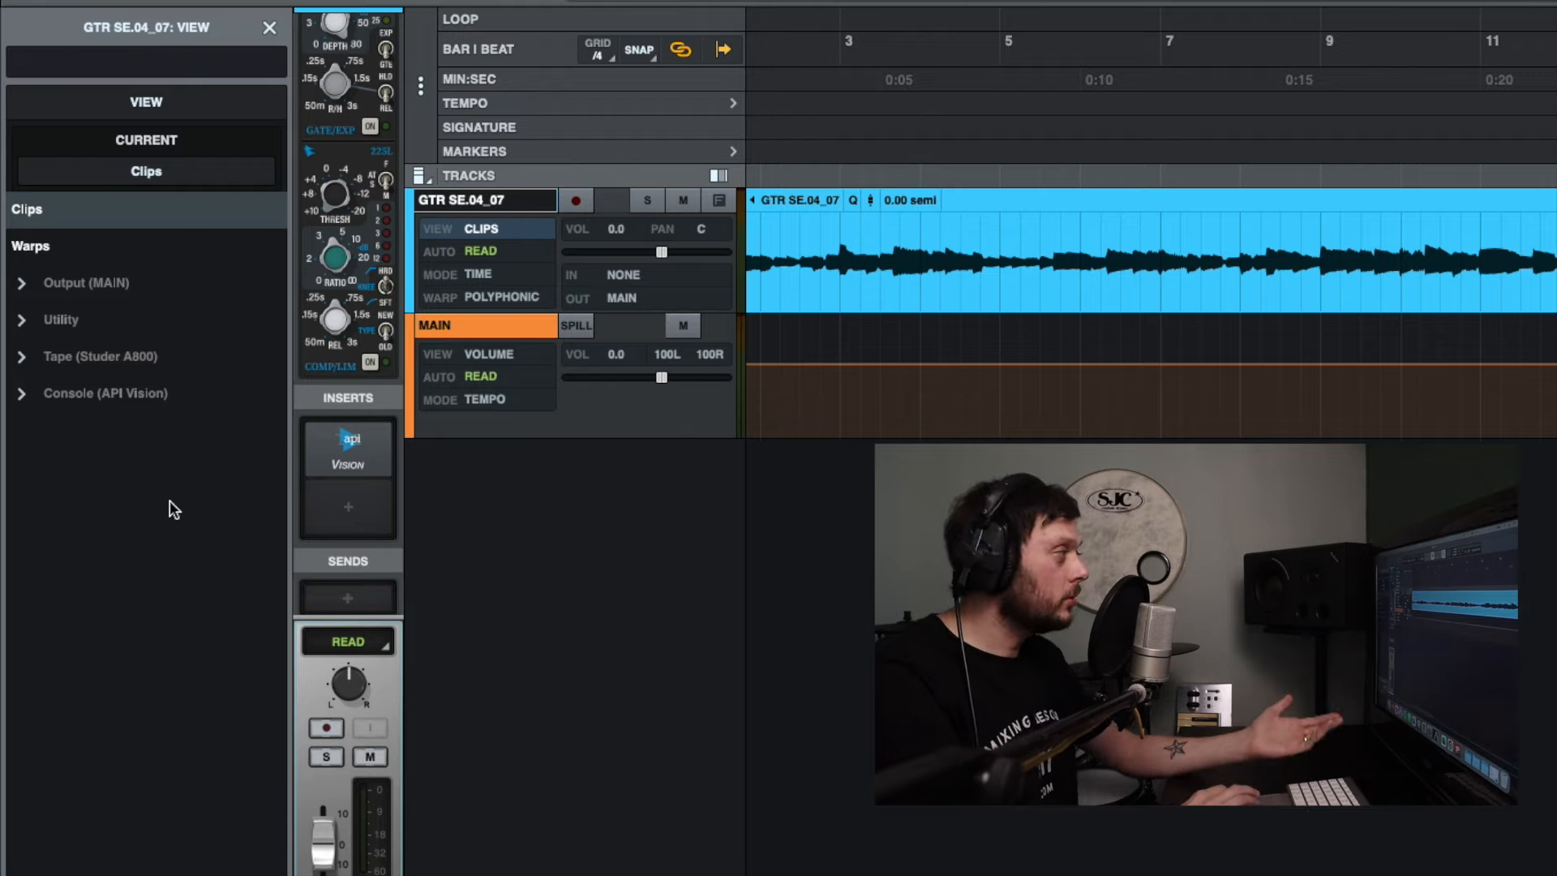
pyautogui.click(140, 283)
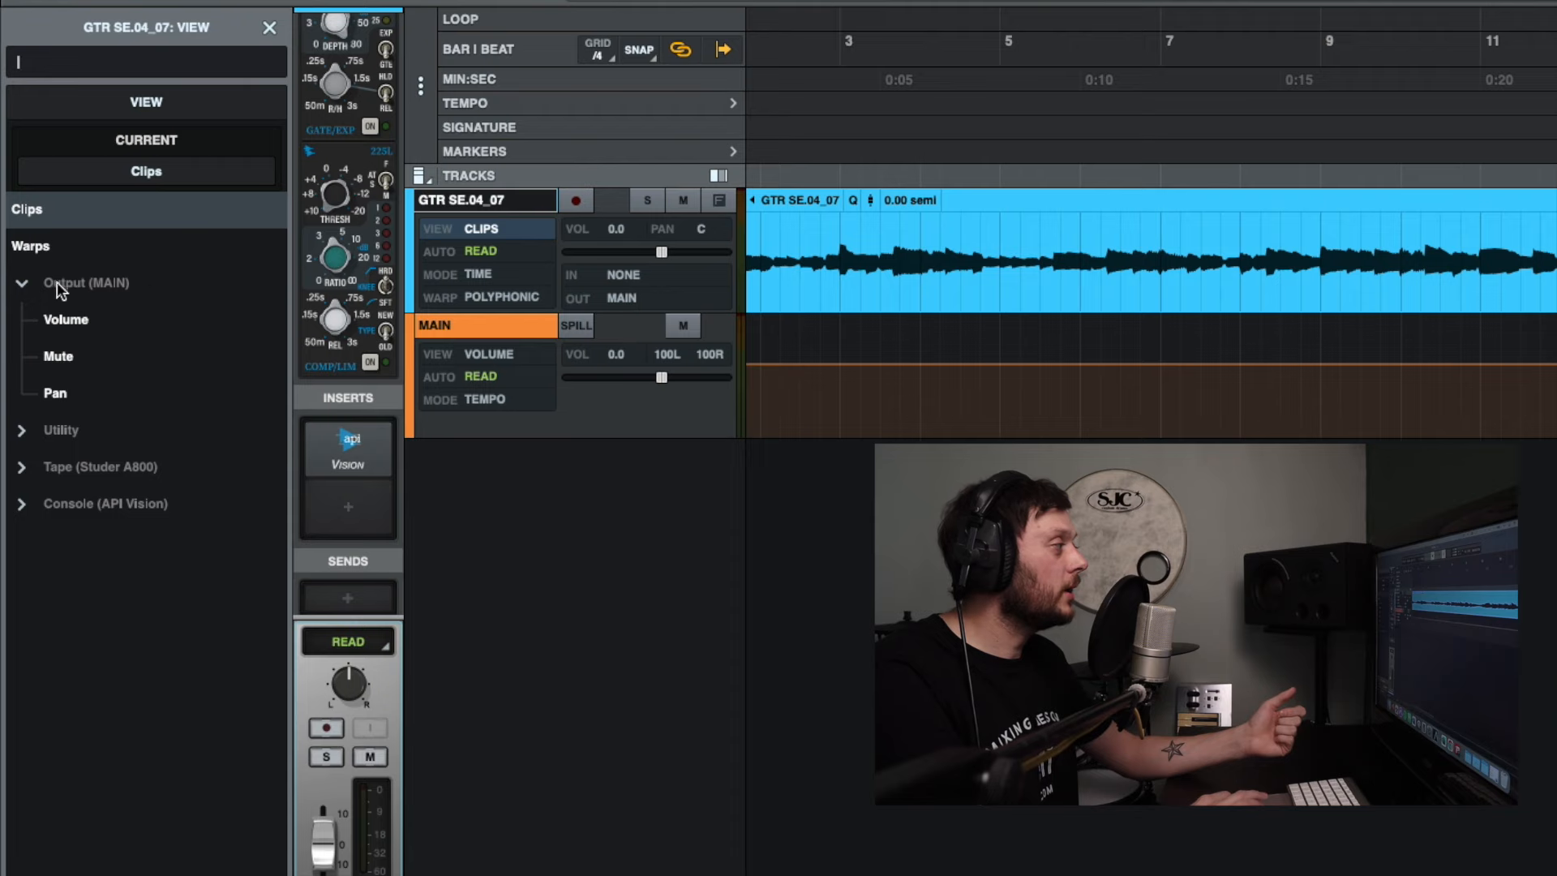
pyautogui.click(81, 318)
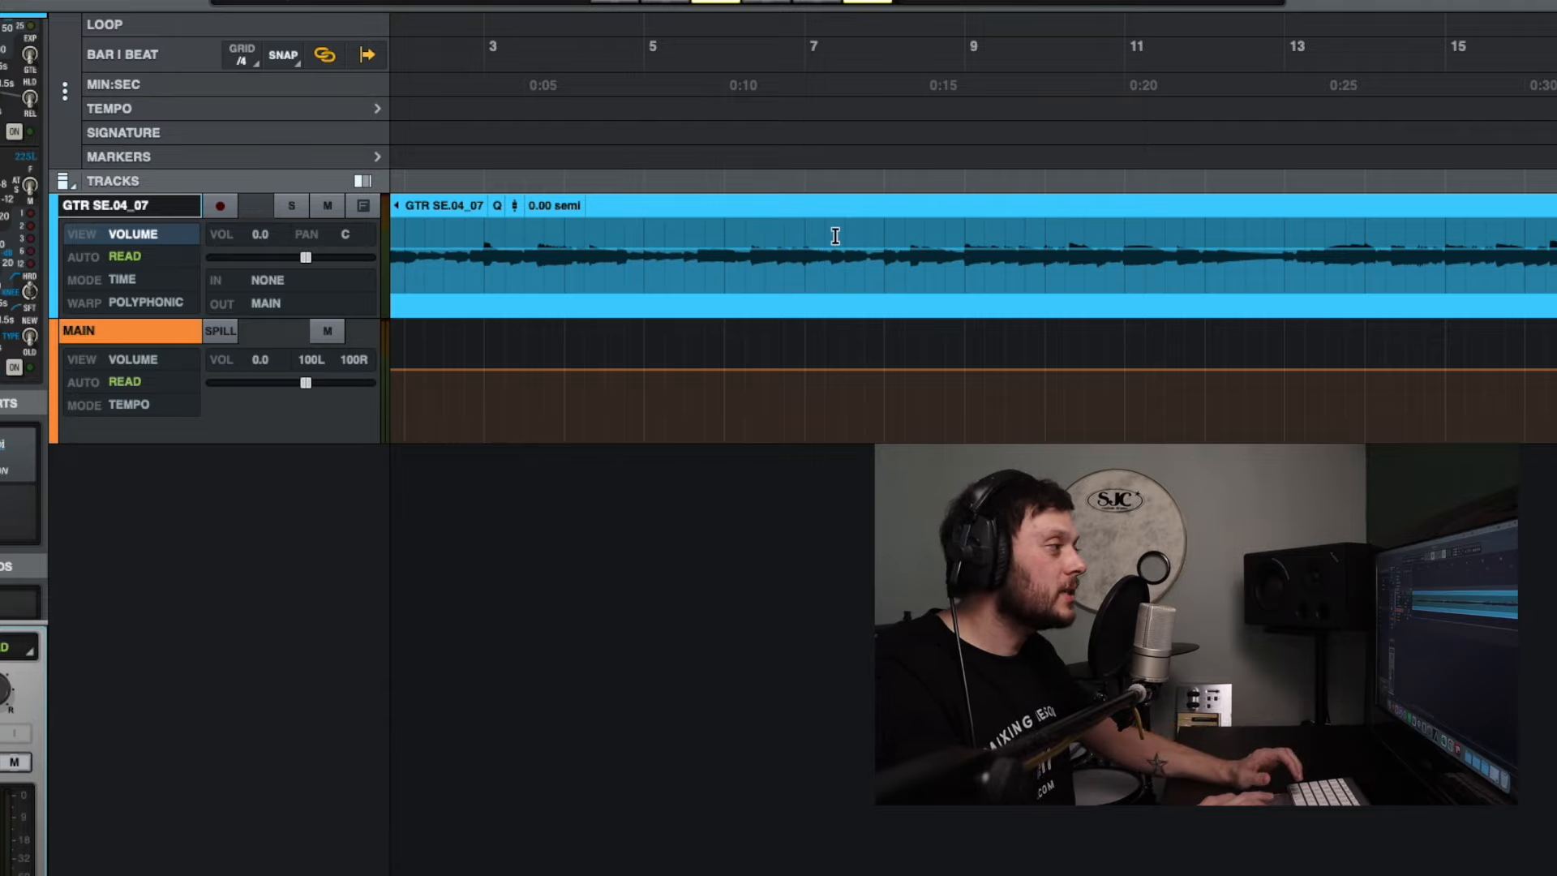
# Step: Lower the guitar's volume automation to about -9.5 dB over a short range starting at bar 7, and play it back
pyautogui.moveTo(806, 233); pyautogui.dragTo(870, 233)
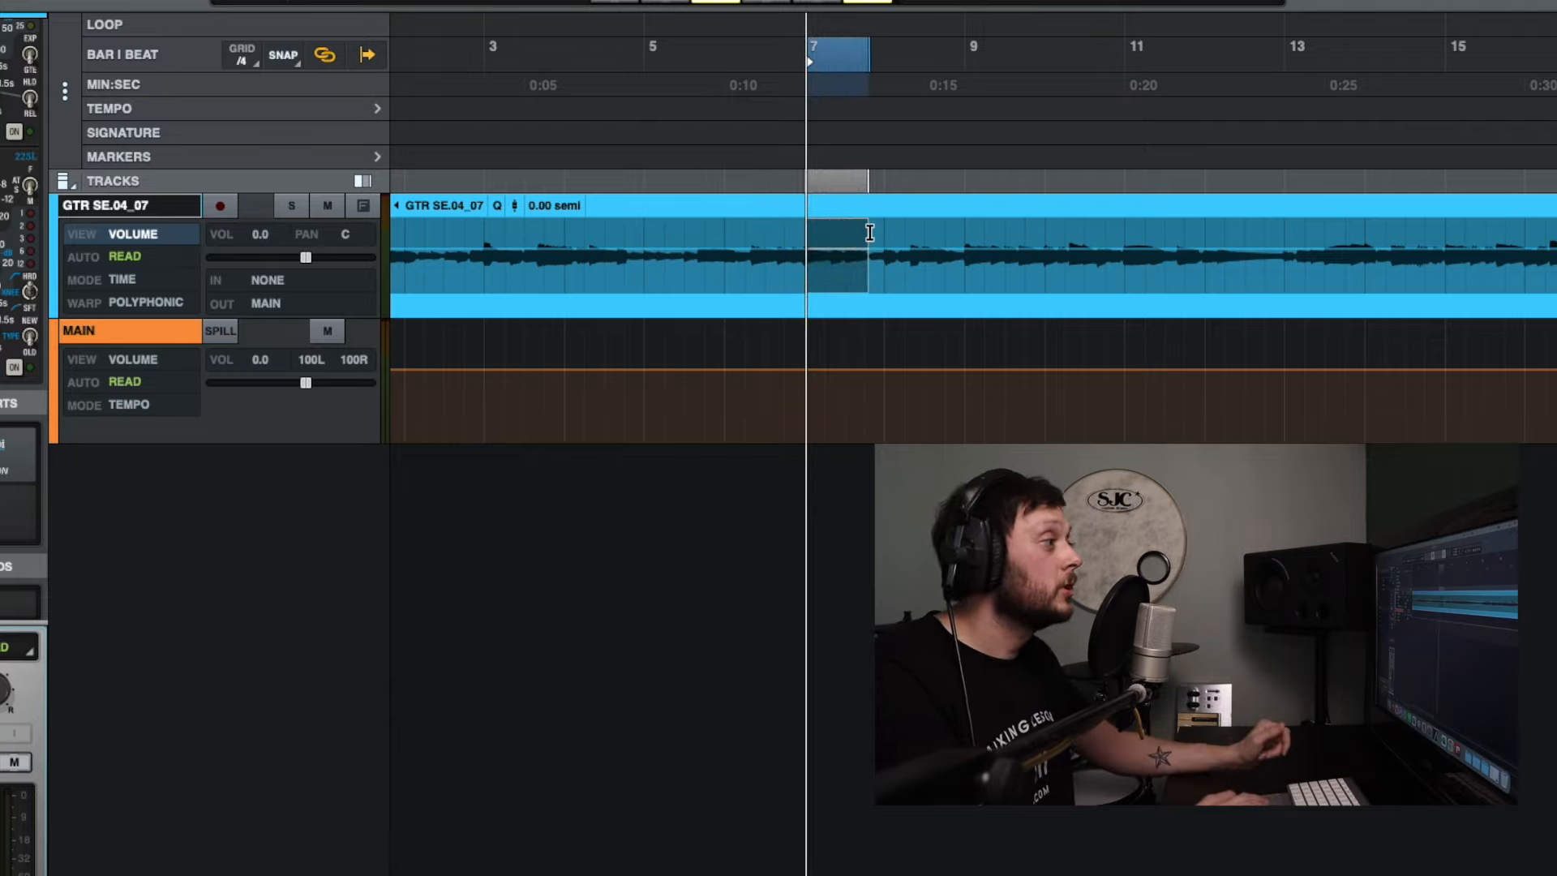
pyautogui.moveTo(850, 243); pyautogui.dragTo(850, 256)
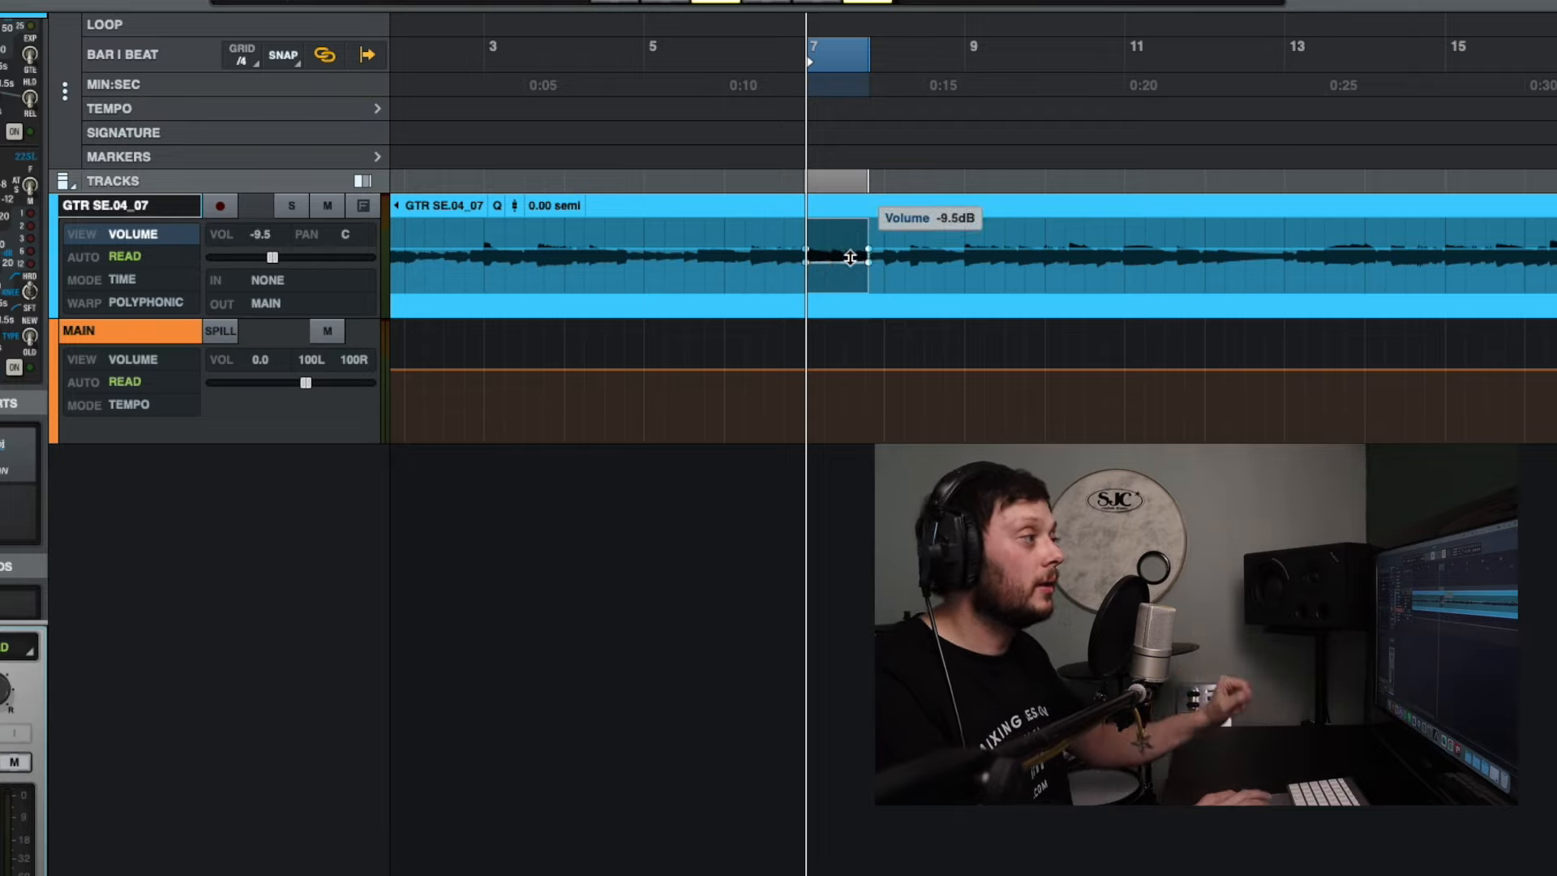
pyautogui.click(767, 54)
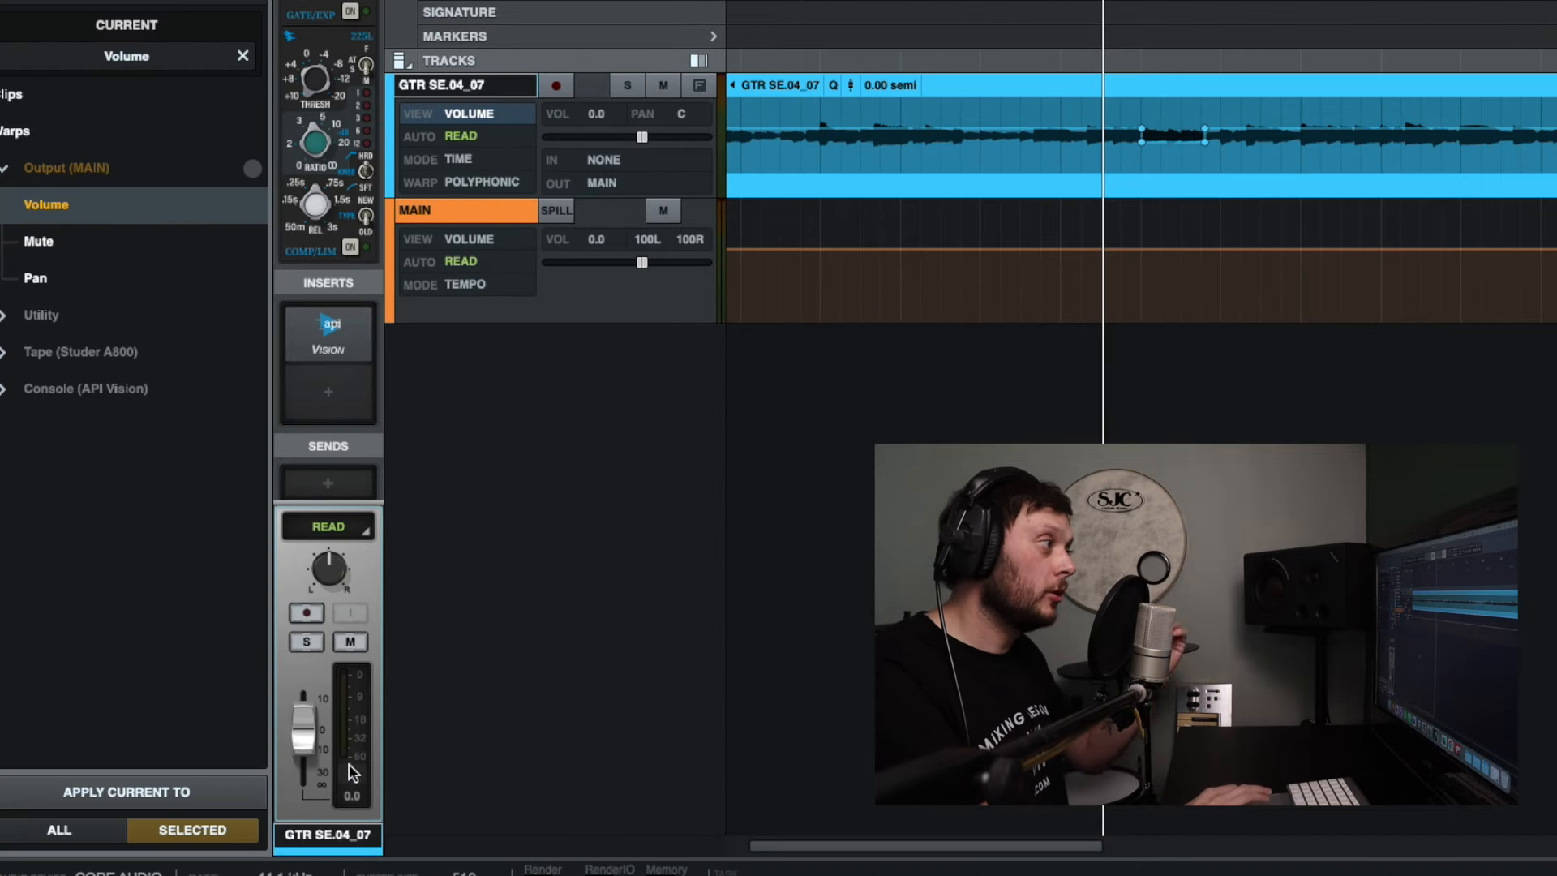
pyautogui.press('space')
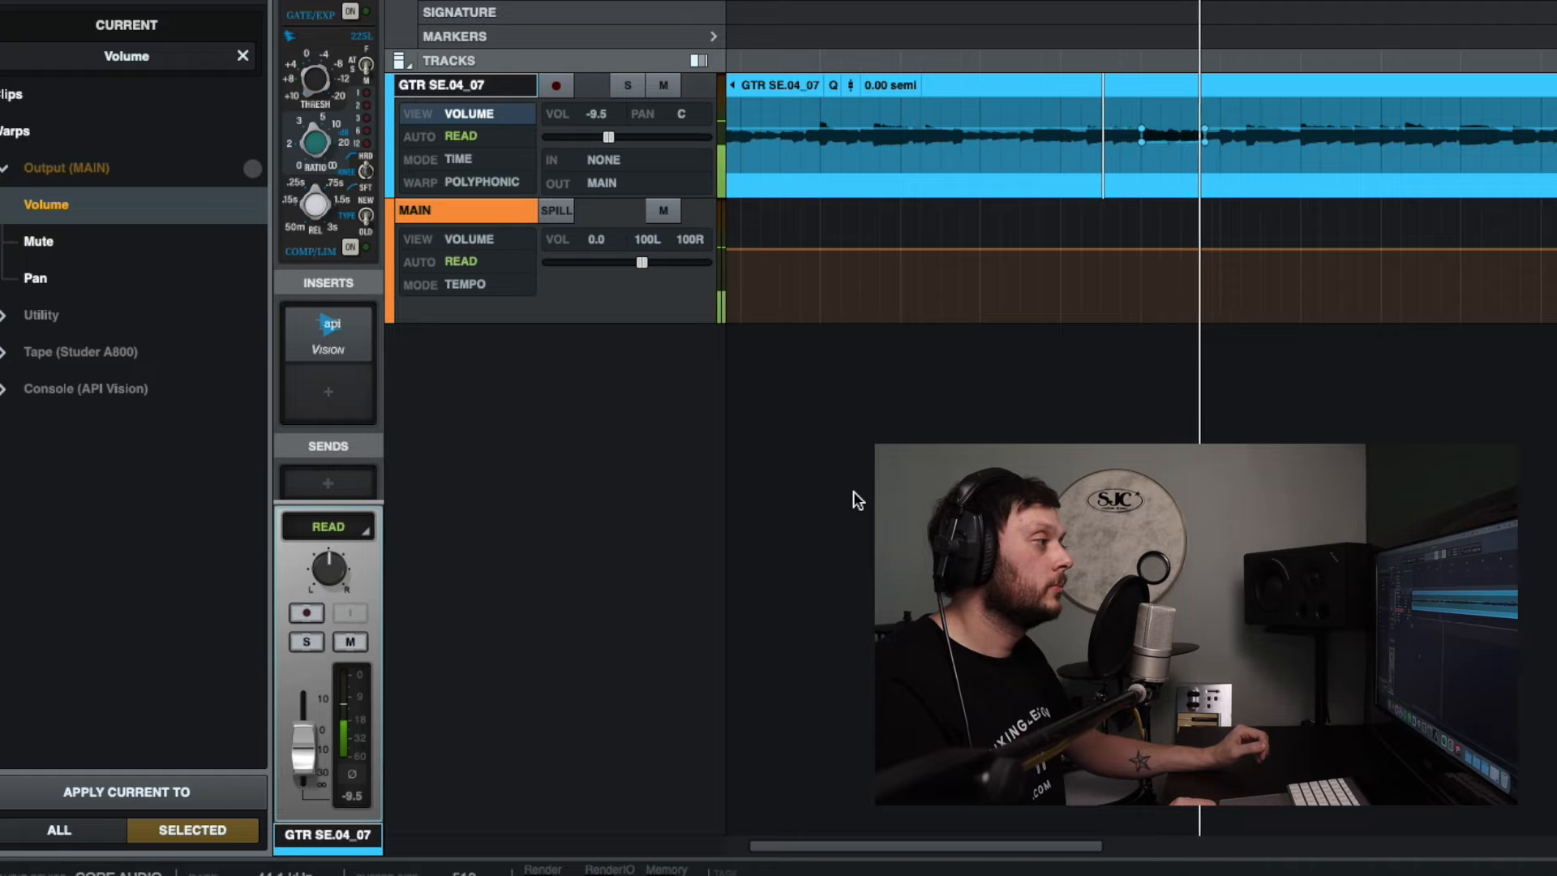
pyautogui.press('space')
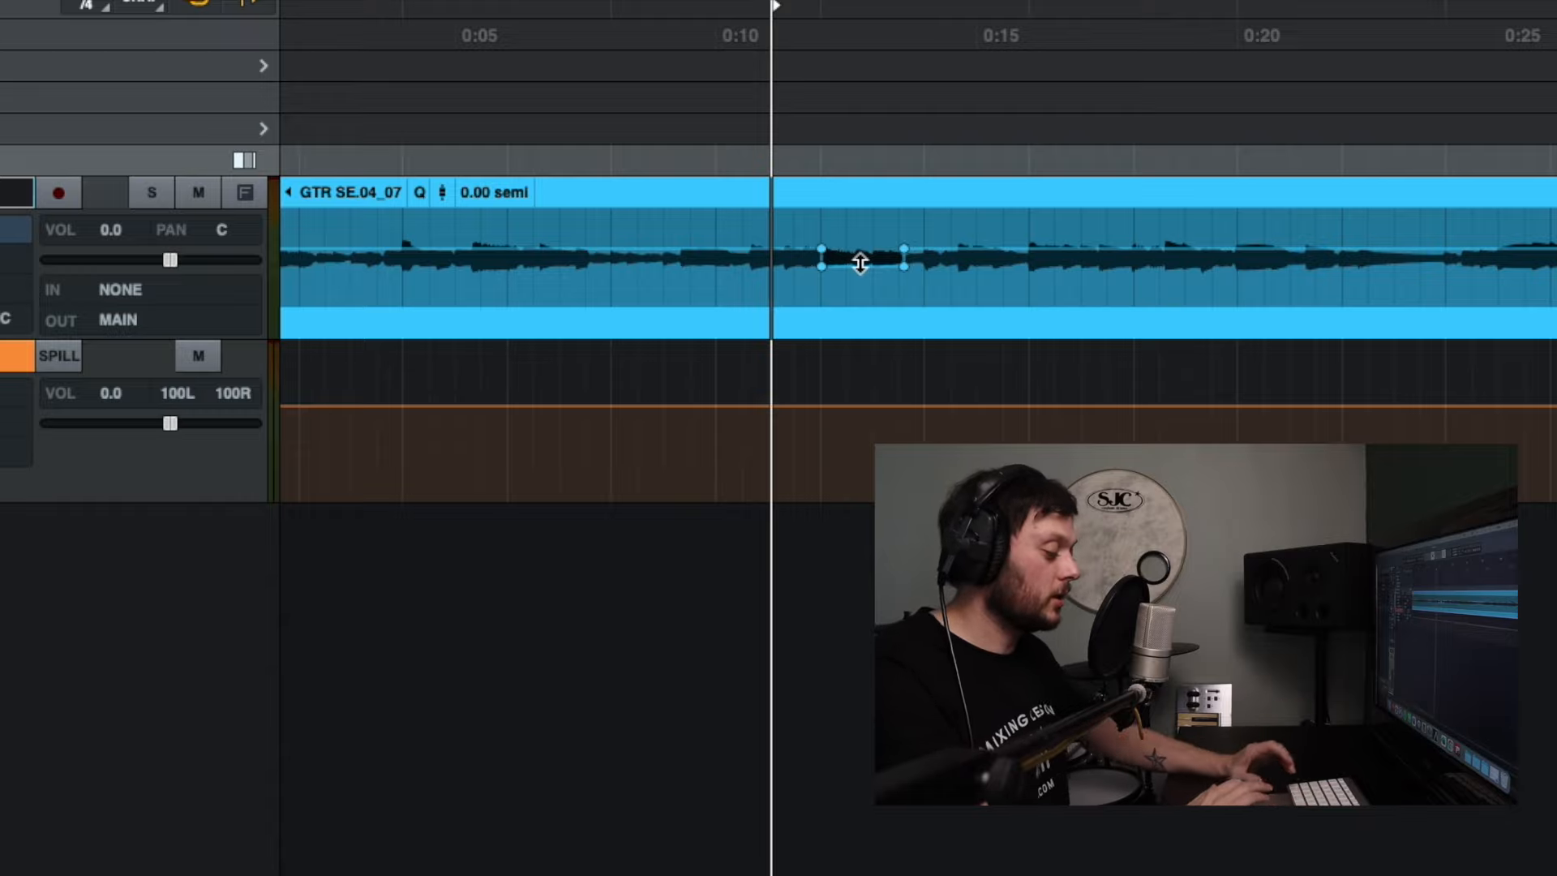
# Step: Draw a volume automation ramp on the guitar from 0.0 dB at bar 9 down to just past bar 10, and play it back
pyautogui.click(1031, 245)
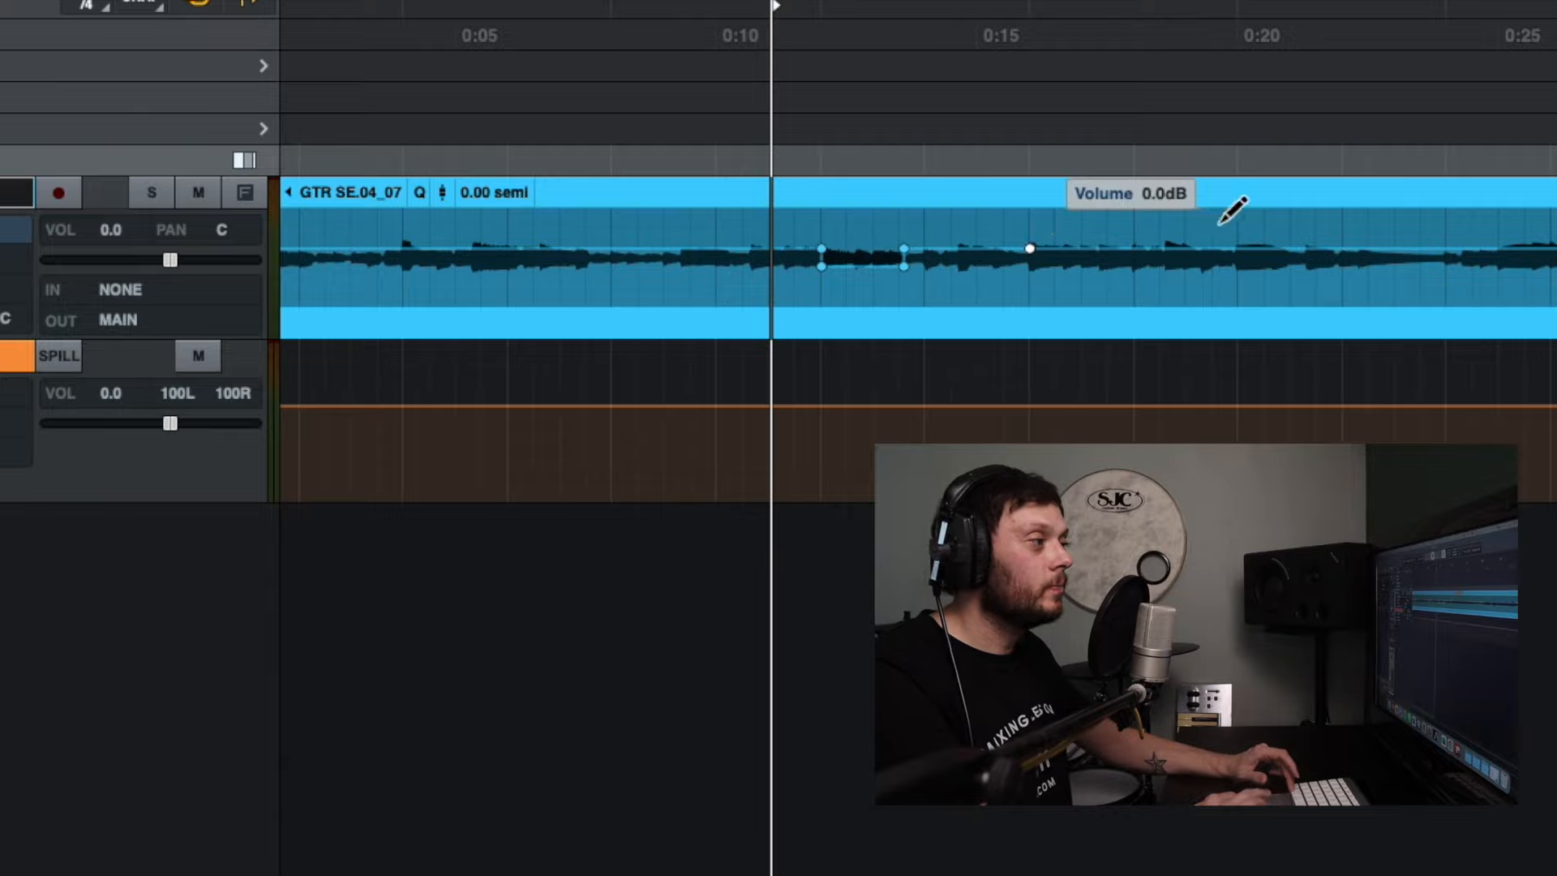
pyautogui.moveTo(1134, 253); pyautogui.dragTo(1148, 301)
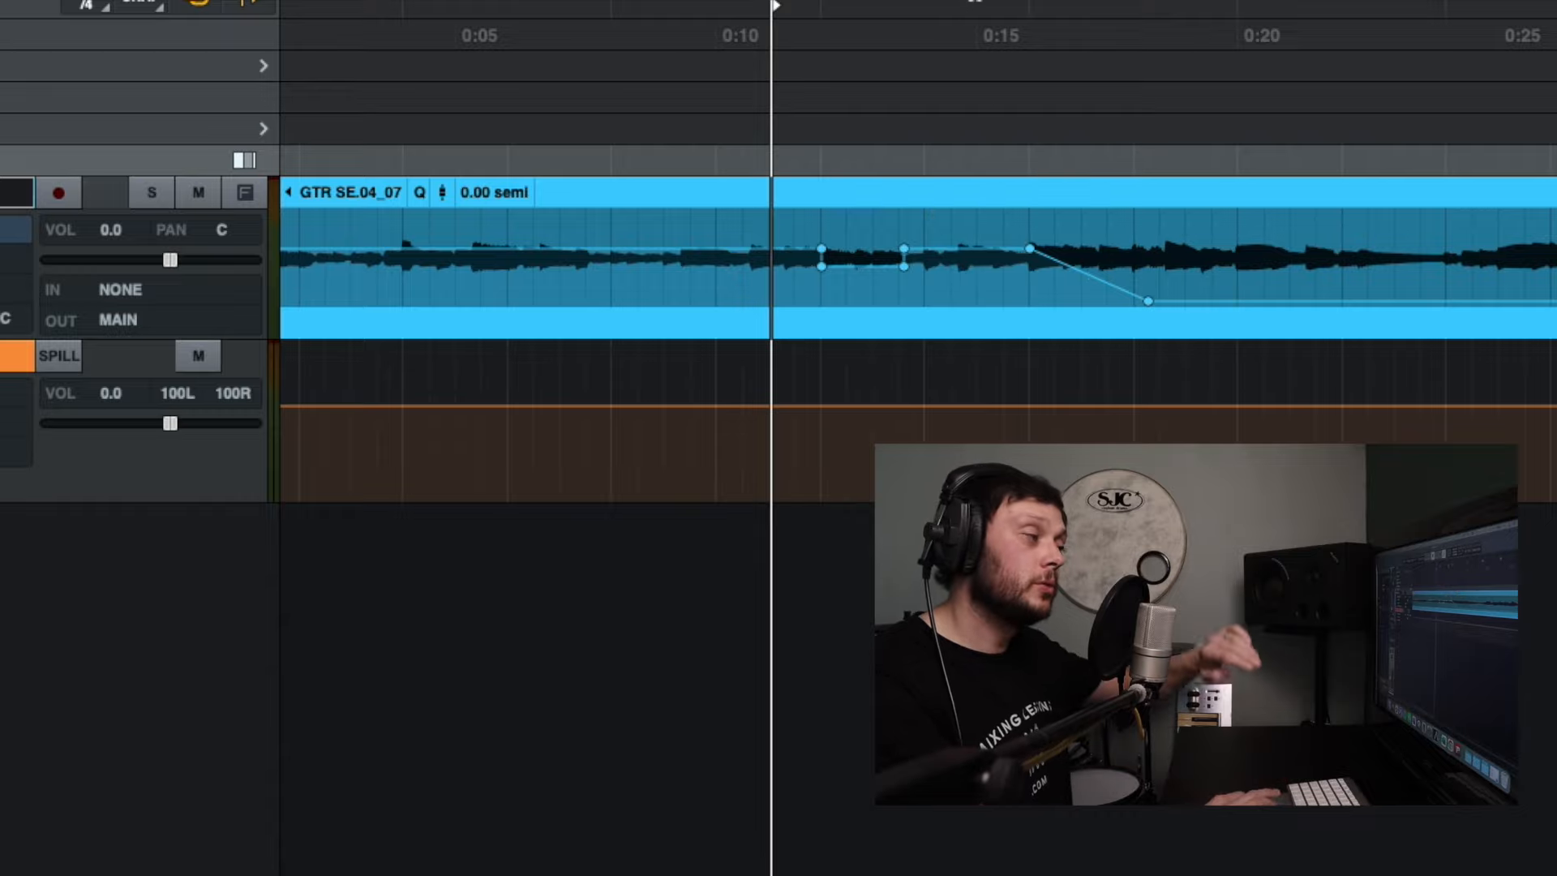
pyautogui.click(975, 6)
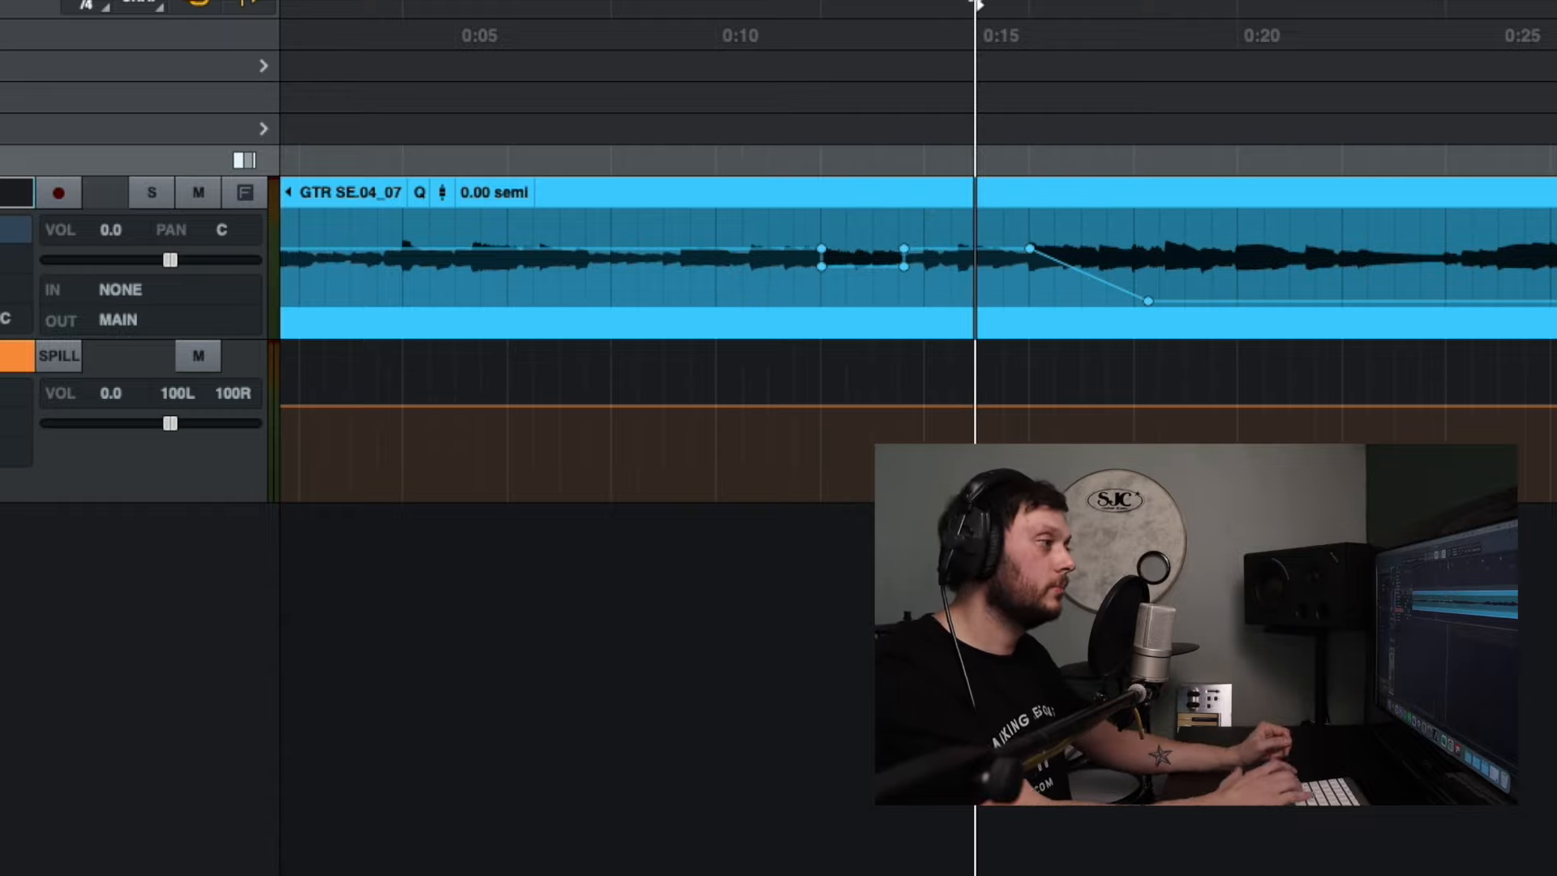
pyautogui.press('space')
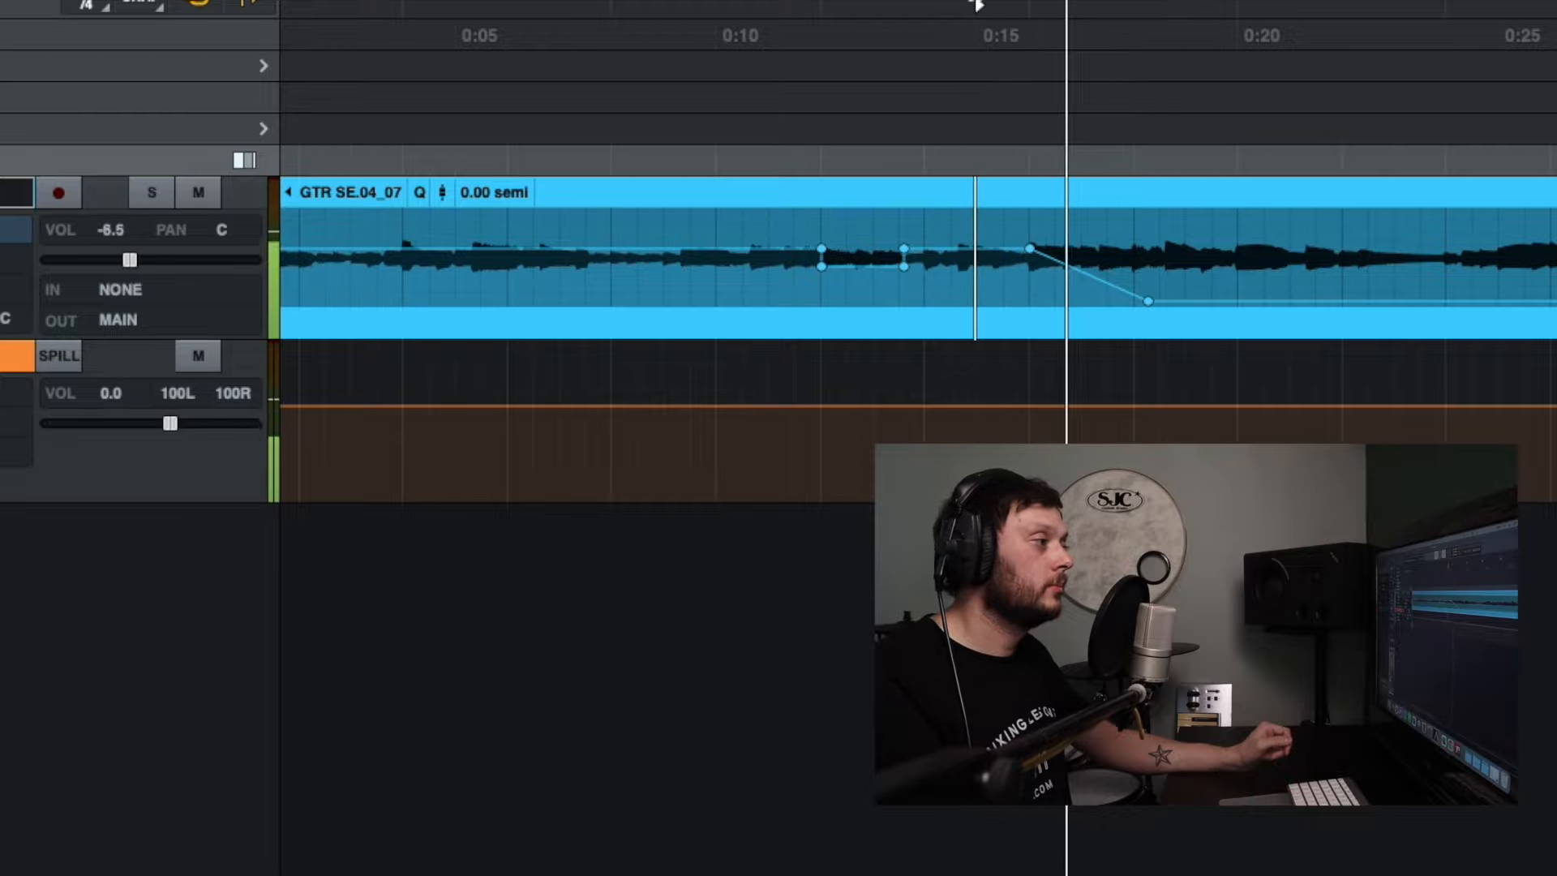
pyautogui.press('space')
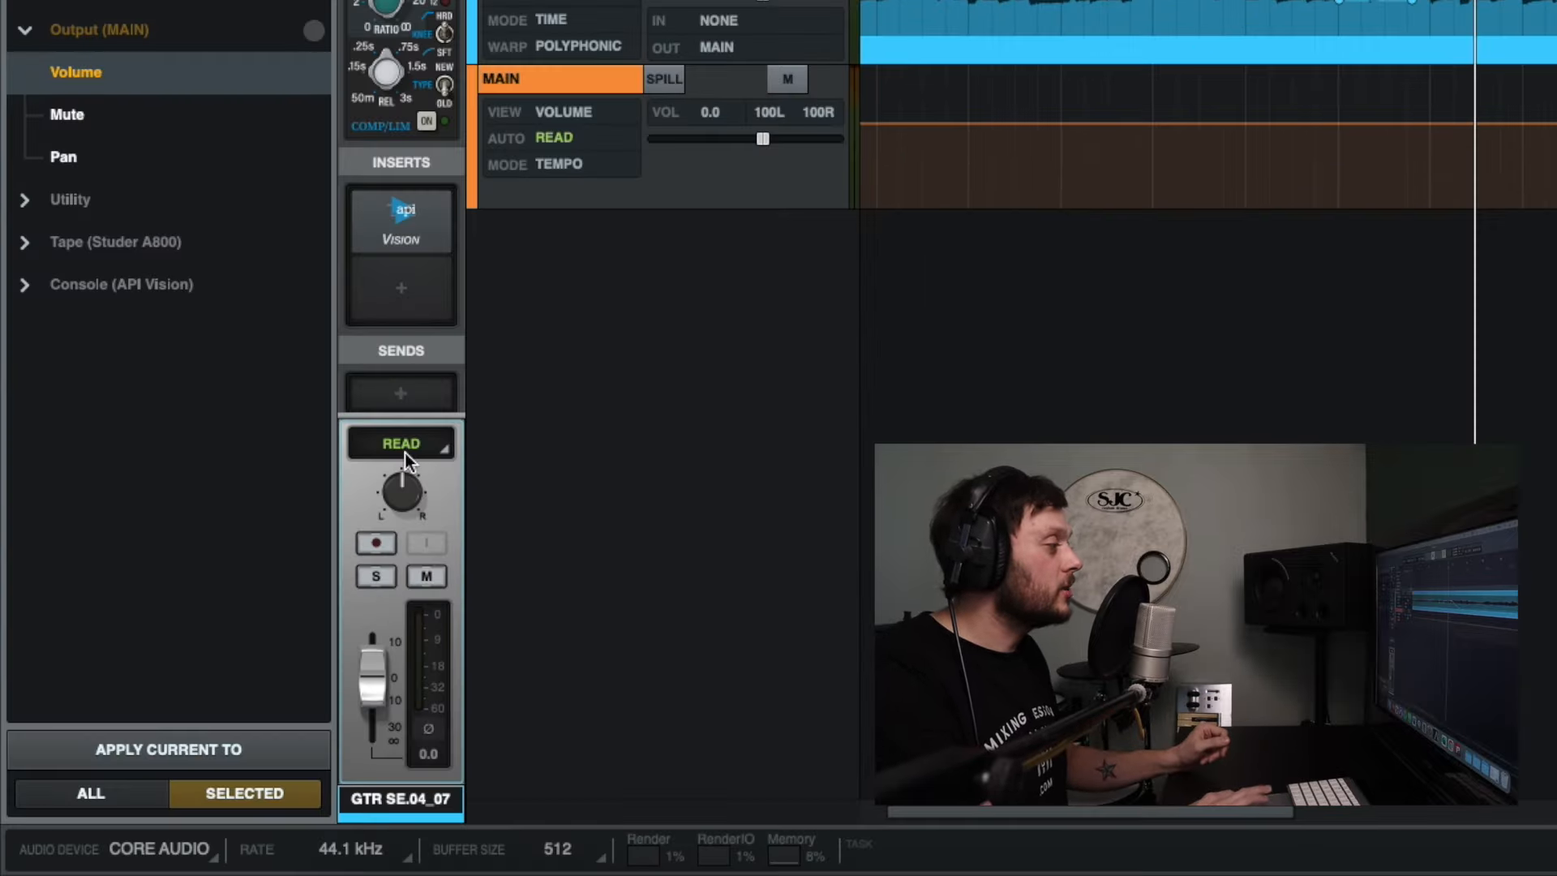
# Step: Turn the guitar track's automation mode Off and play the automated passage from just before bar 7
pyautogui.click(444, 452)
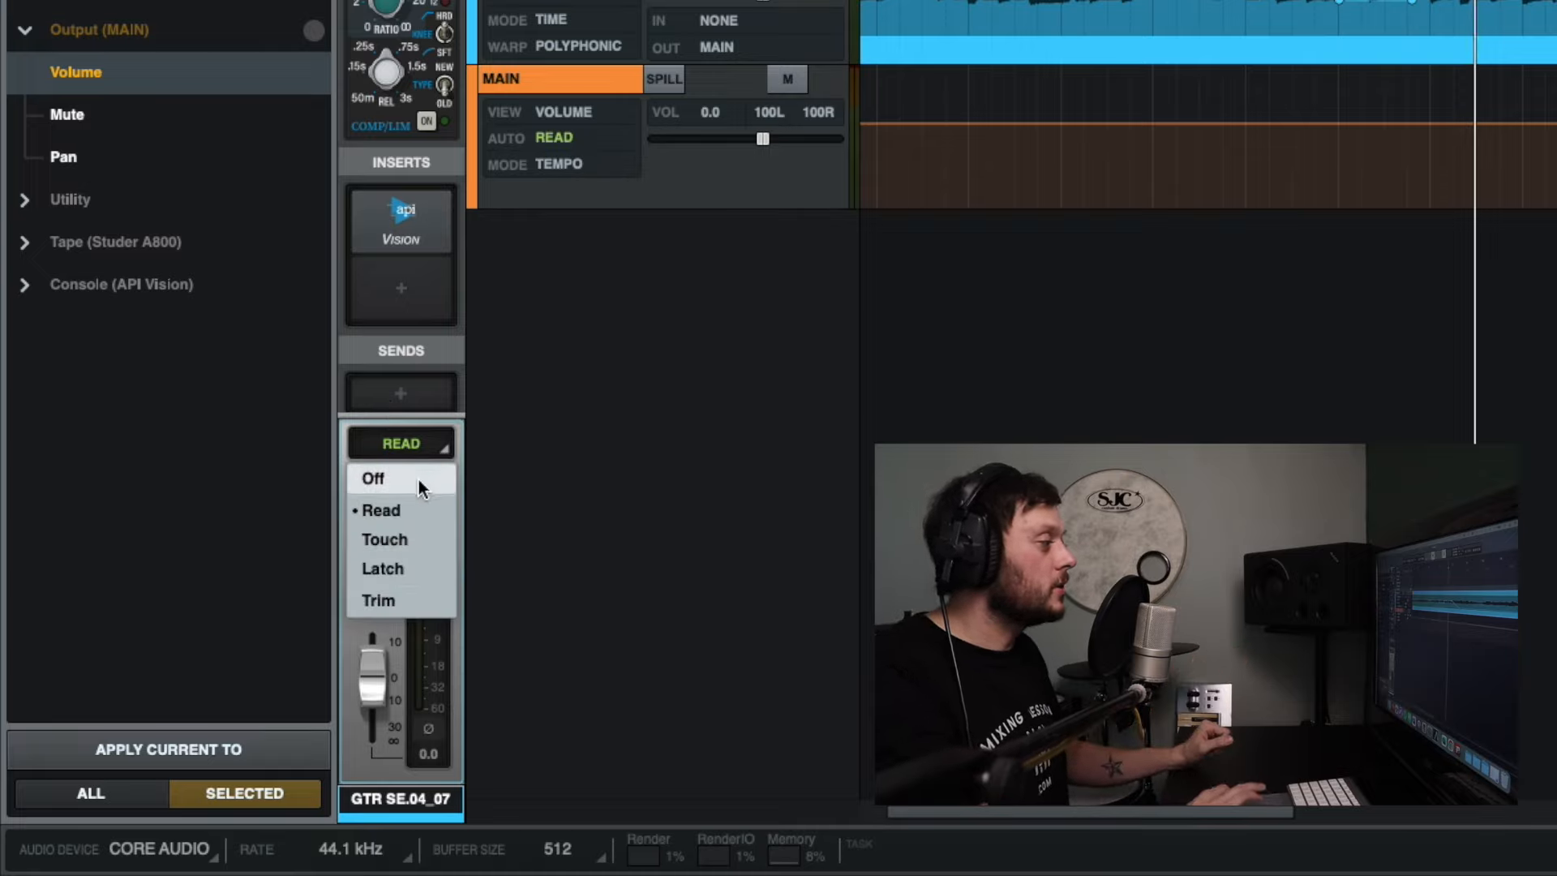
pyautogui.click(419, 479)
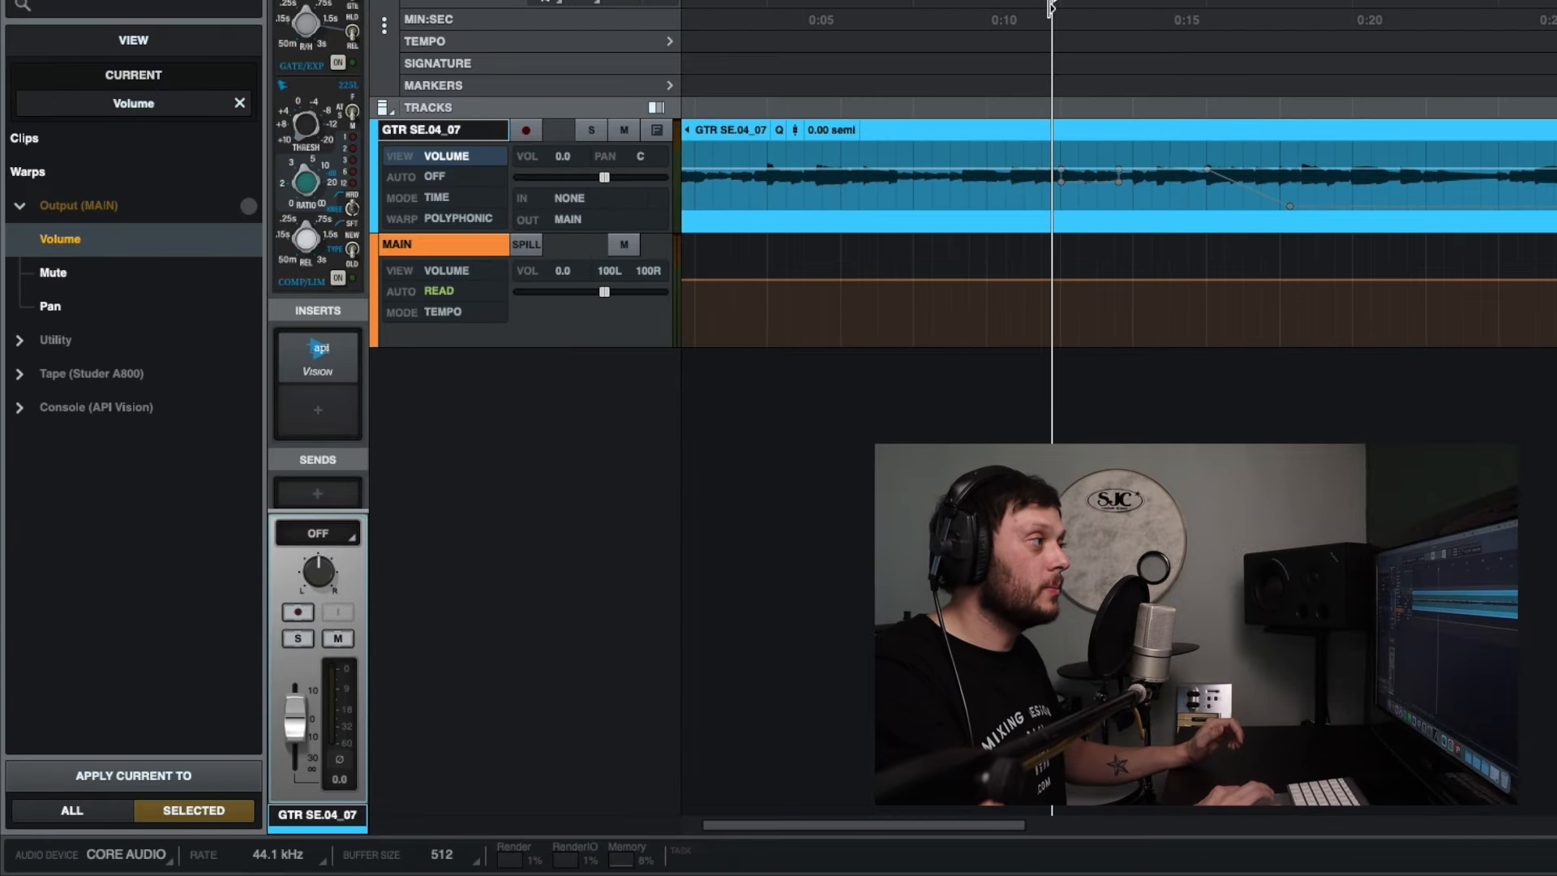
pyautogui.press('space')
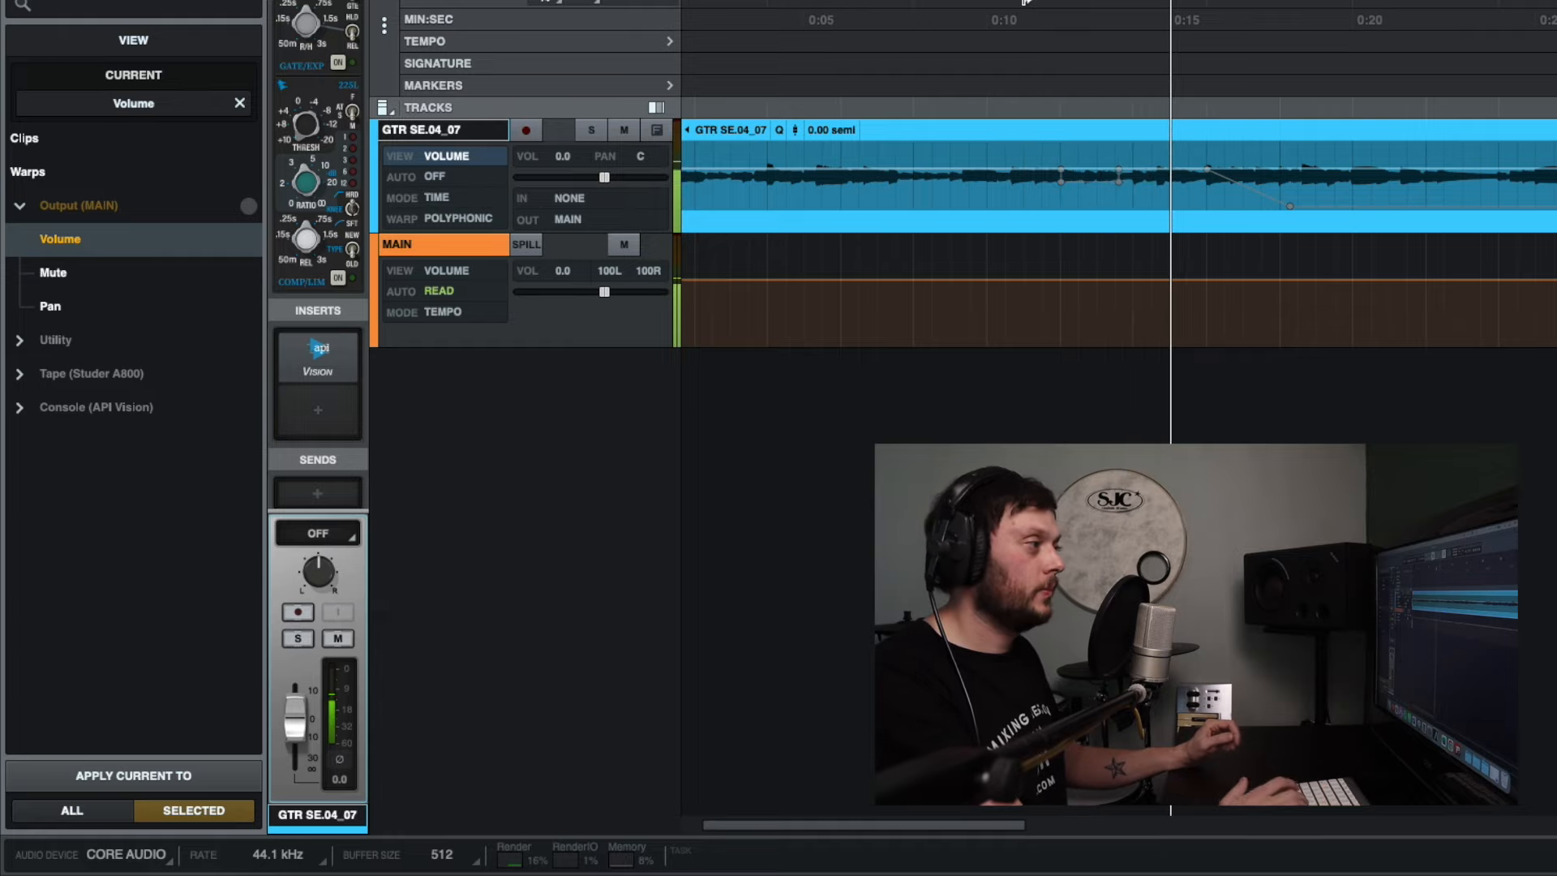
pyautogui.press('space')
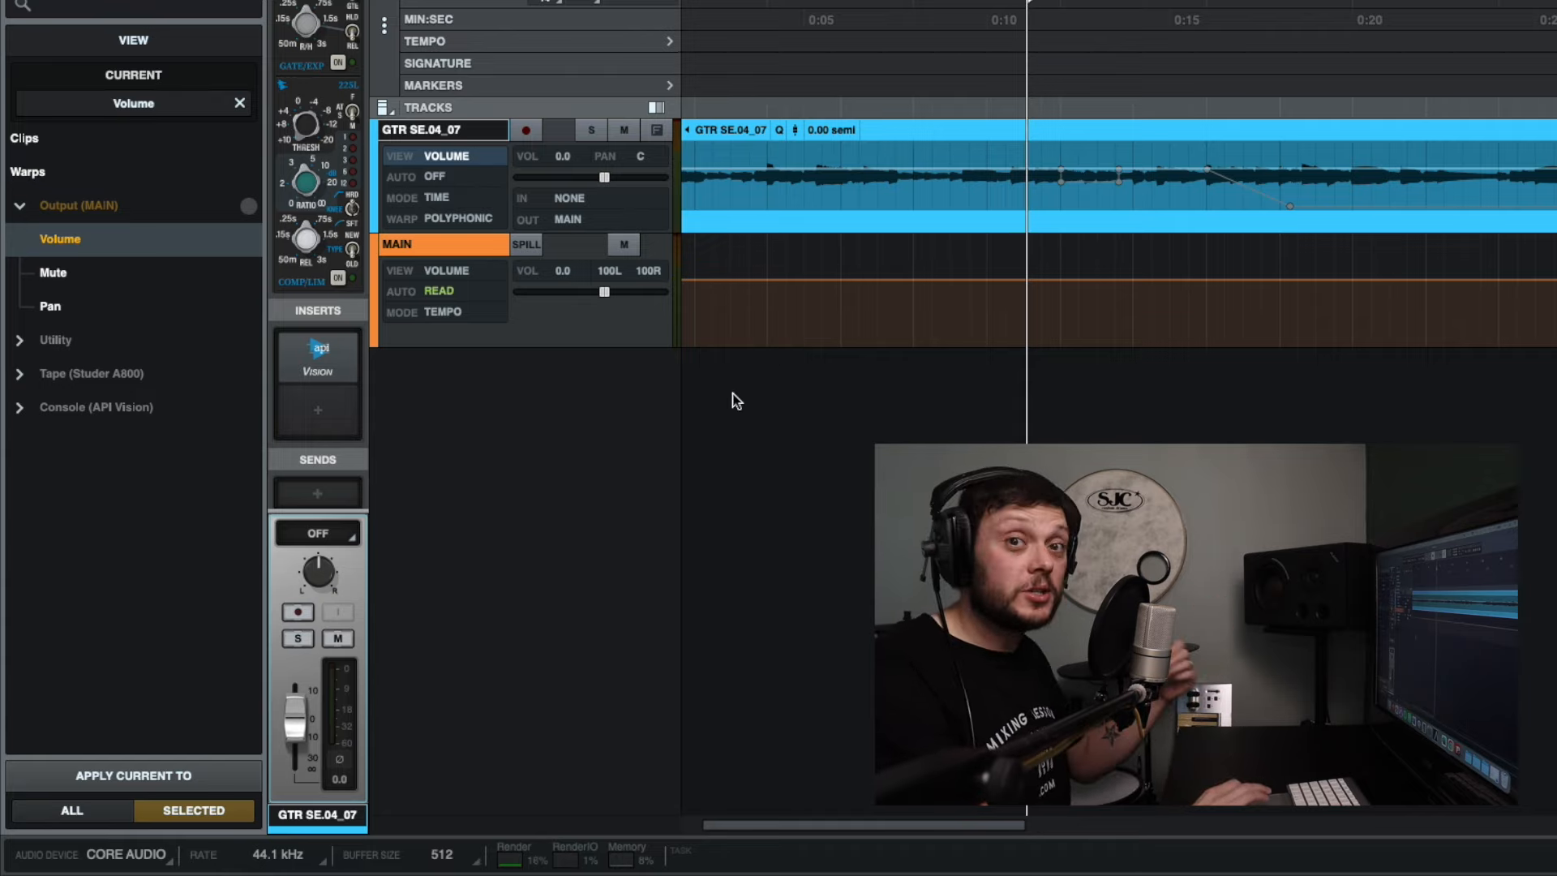
# Step: Set the guitar track's automation mode to Read and delete the volume automation points across the edited passage
pyautogui.click(345, 533)
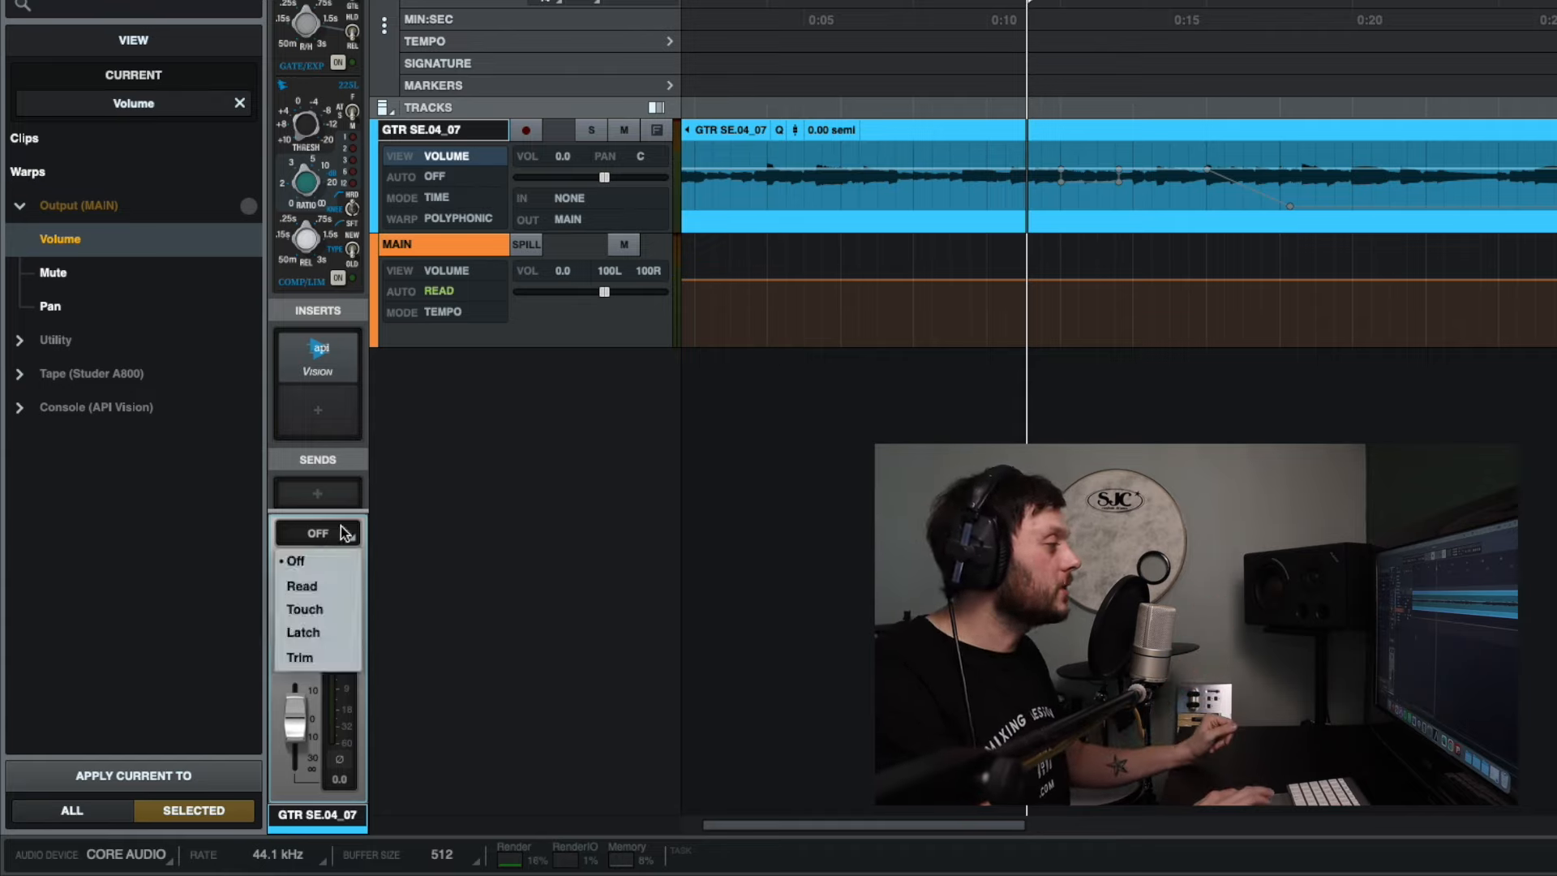
pyautogui.click(339, 585)
pyautogui.moveTo(983, 181); pyautogui.dragTo(1426, 180)
pyautogui.press('Delete')
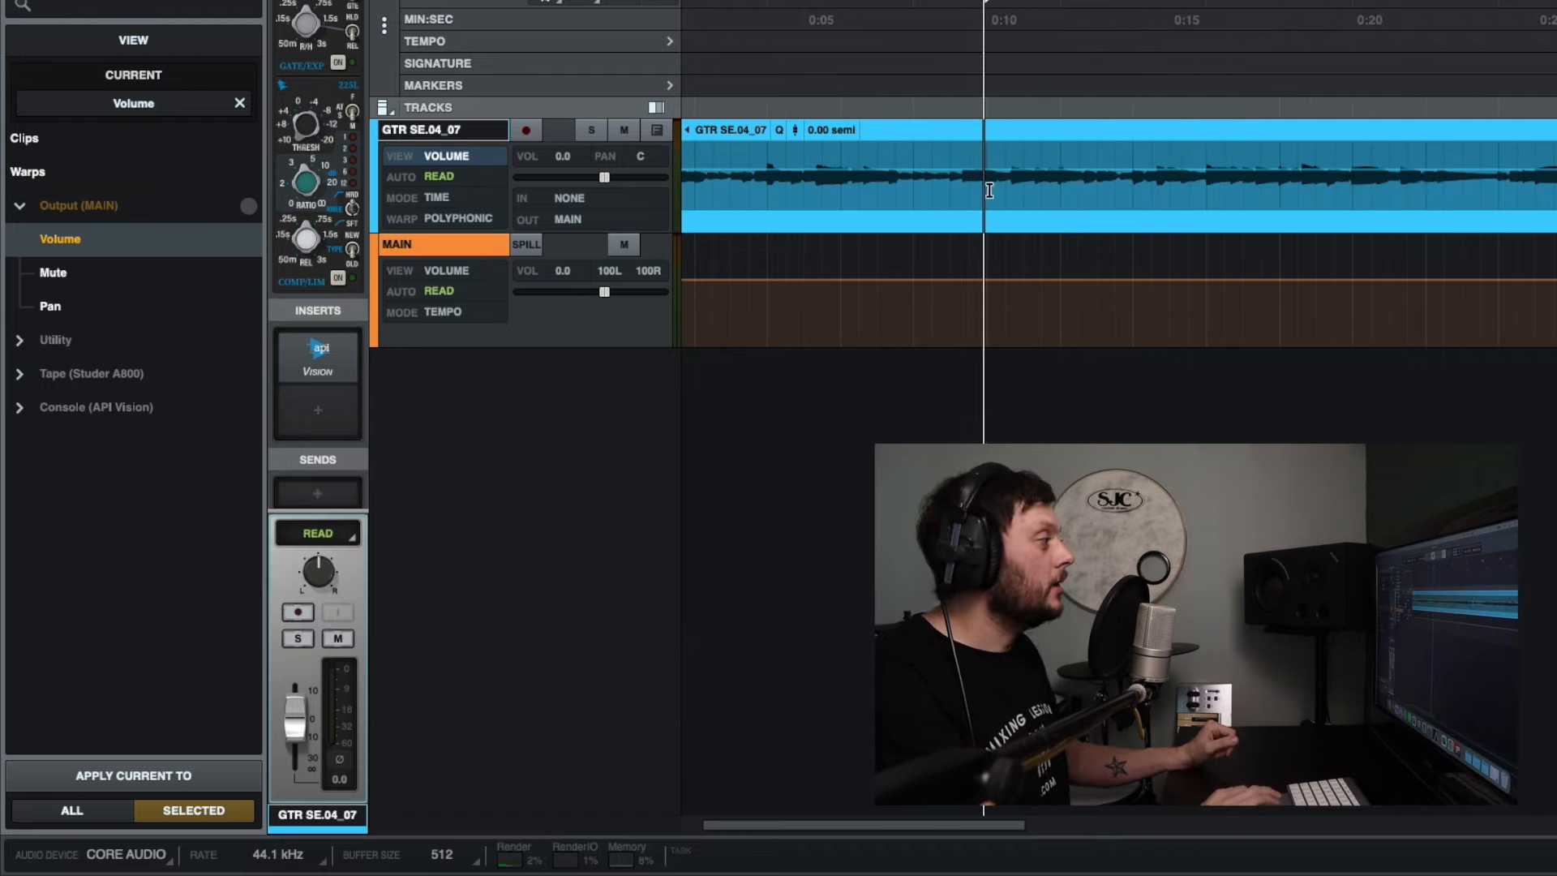
# Step: Show the guitar's Pan automation and pan a short range at bar 7 to 100L and another around bar 8 to 100R
pyautogui.click(69, 308)
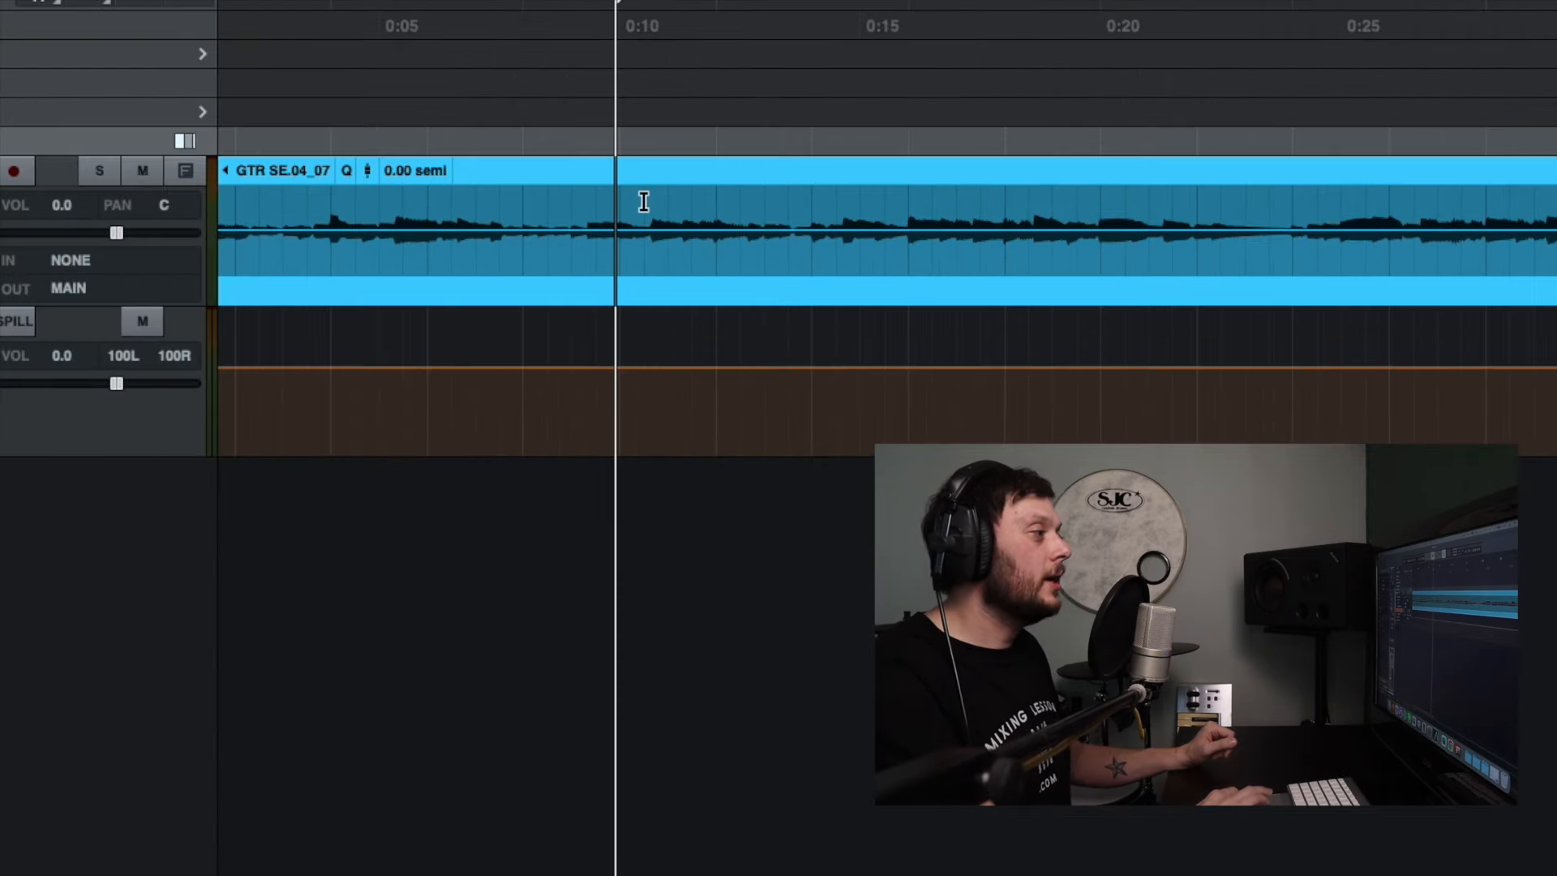
pyautogui.moveTo(716, 213); pyautogui.dragTo(741, 163)
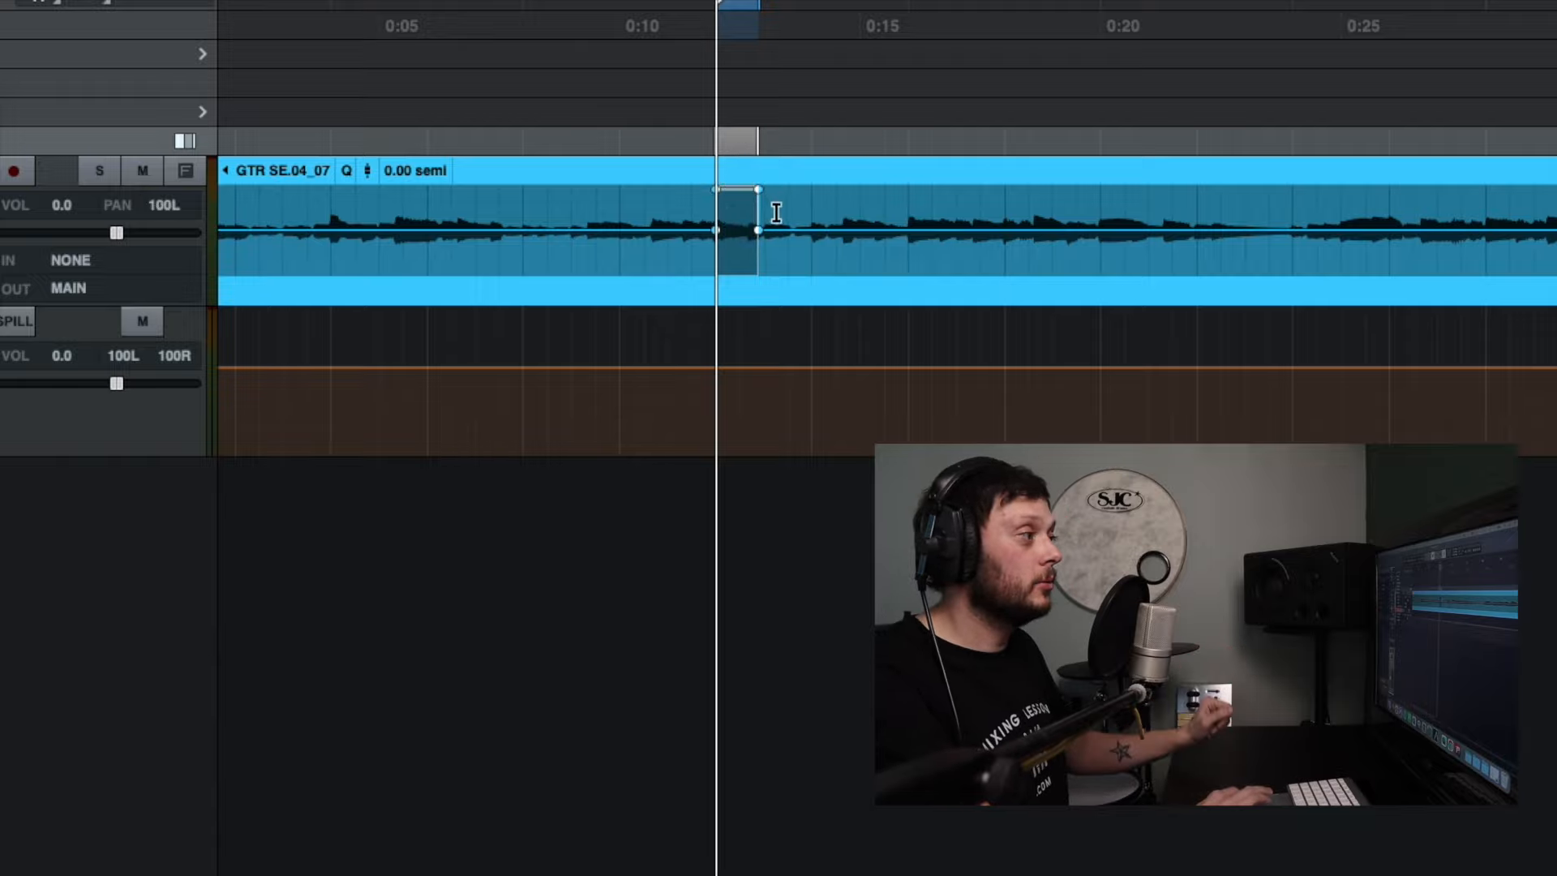
pyautogui.moveTo(792, 252); pyautogui.dragTo(820, 296)
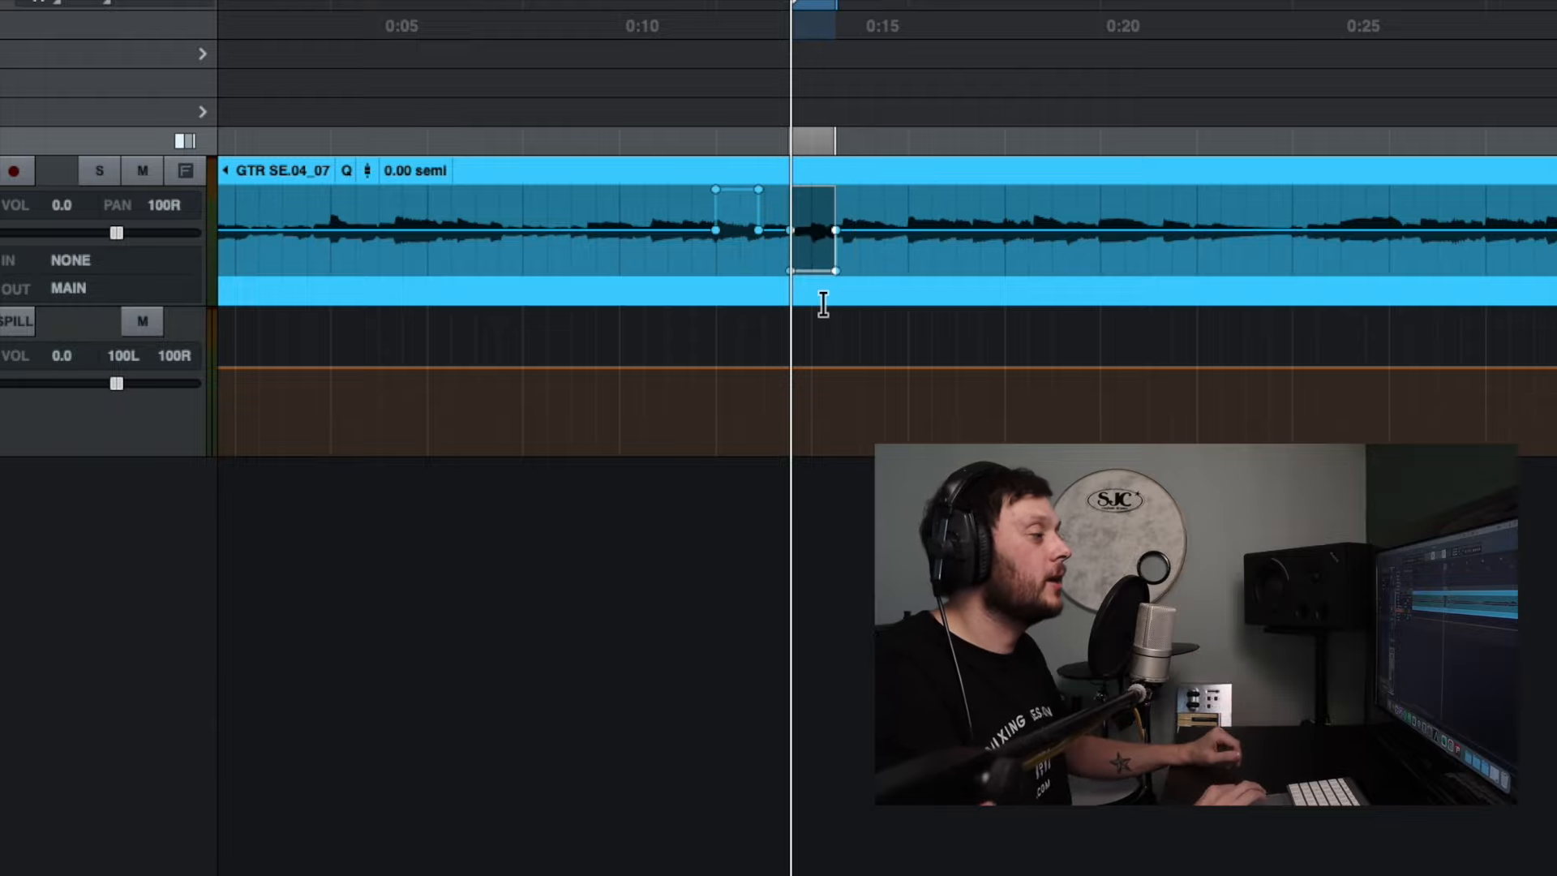
# Step: Play the guitar from just before bar 7 to hear the pan automation
pyautogui.click(666, 4)
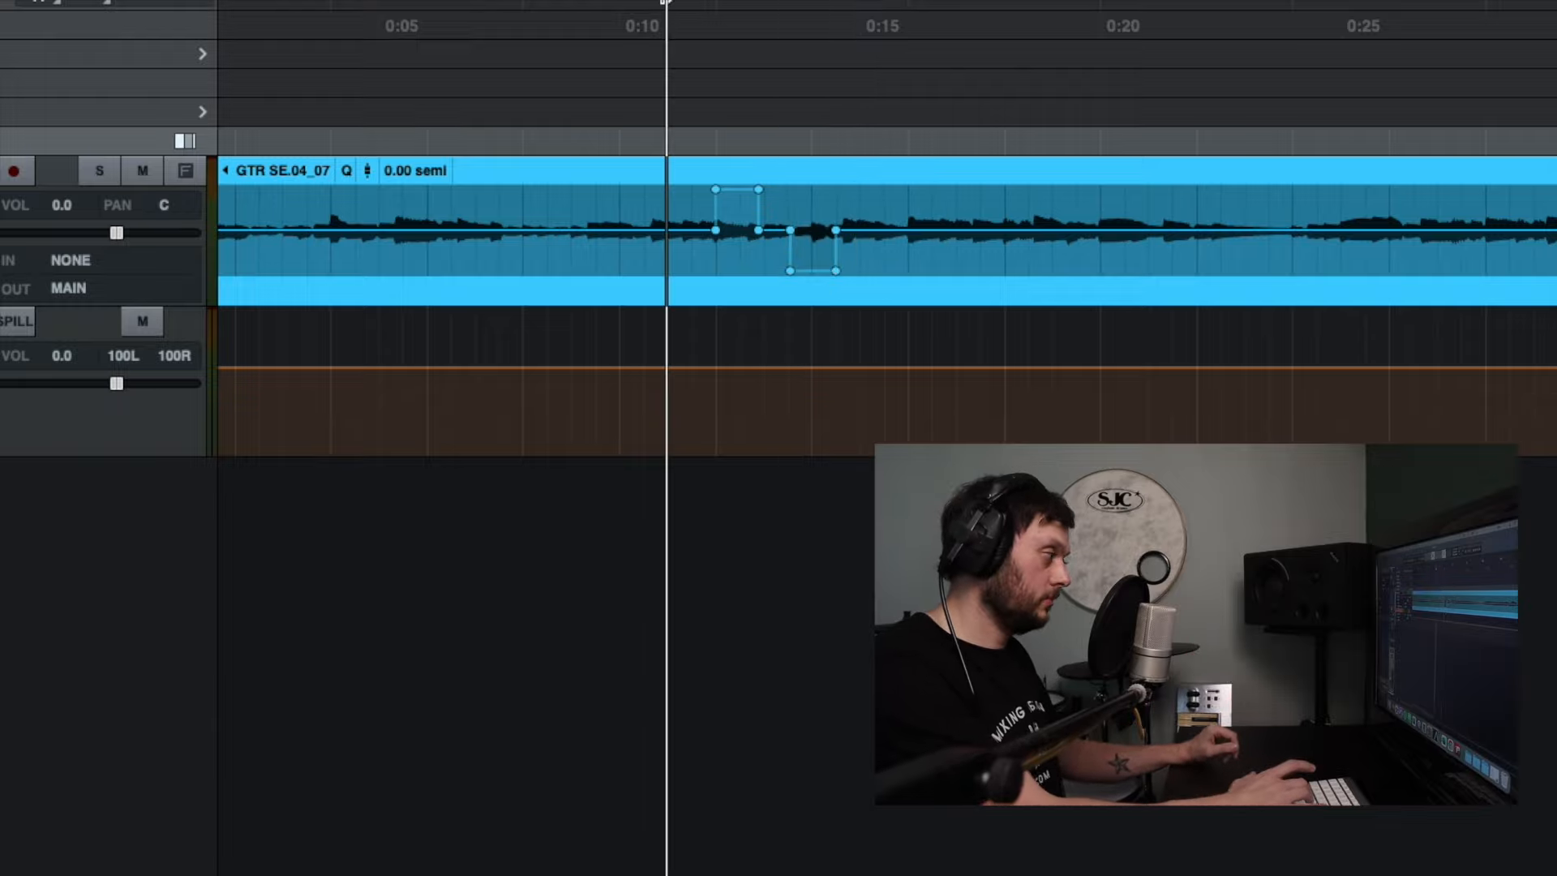
pyautogui.press('space')
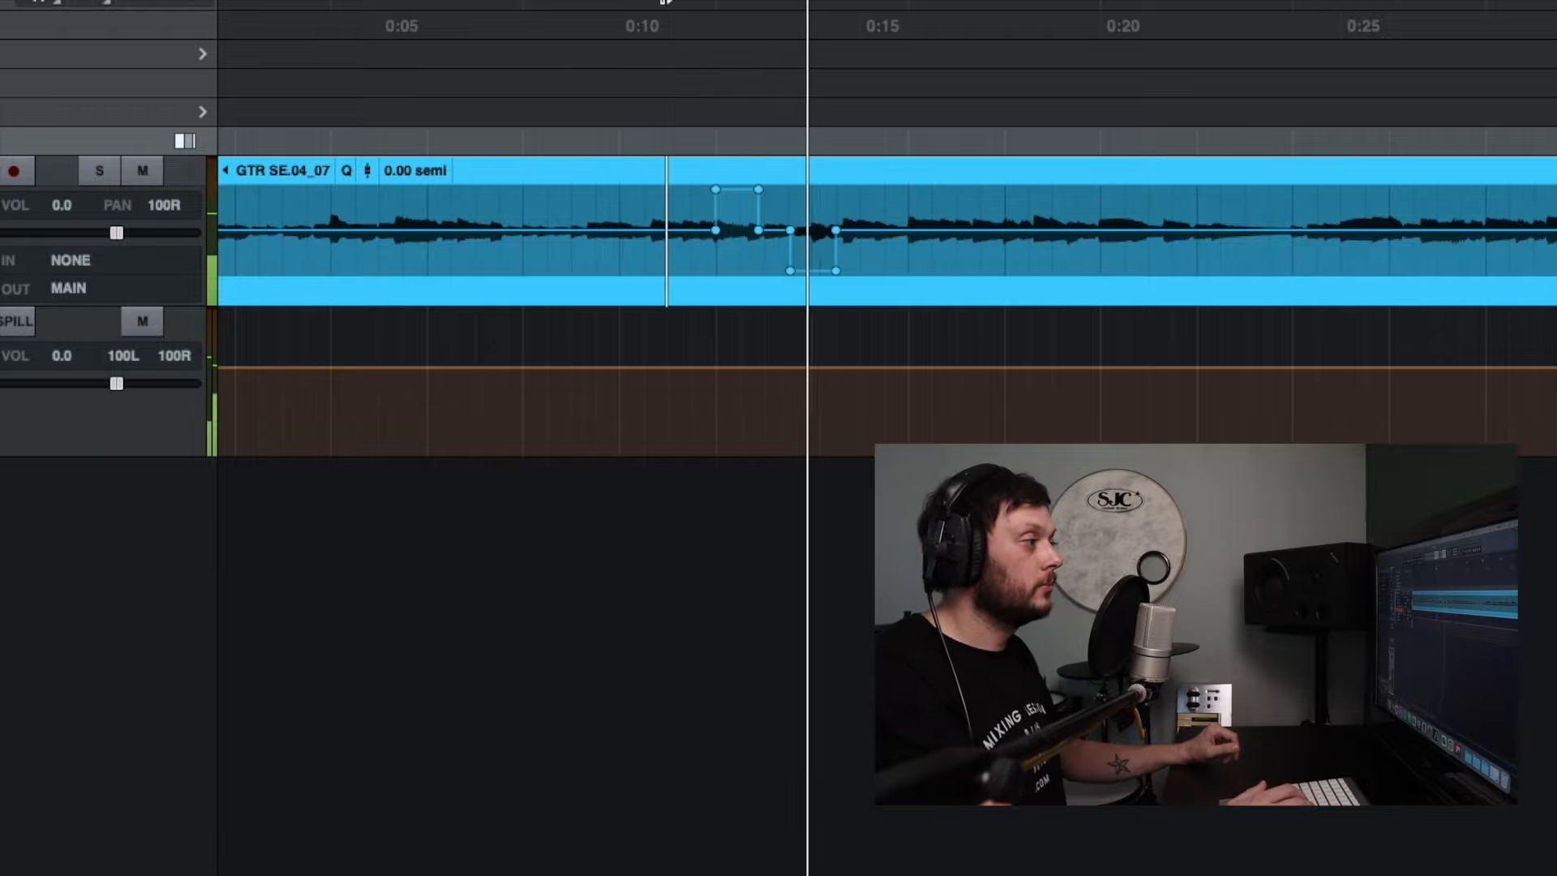
pyautogui.press('space')
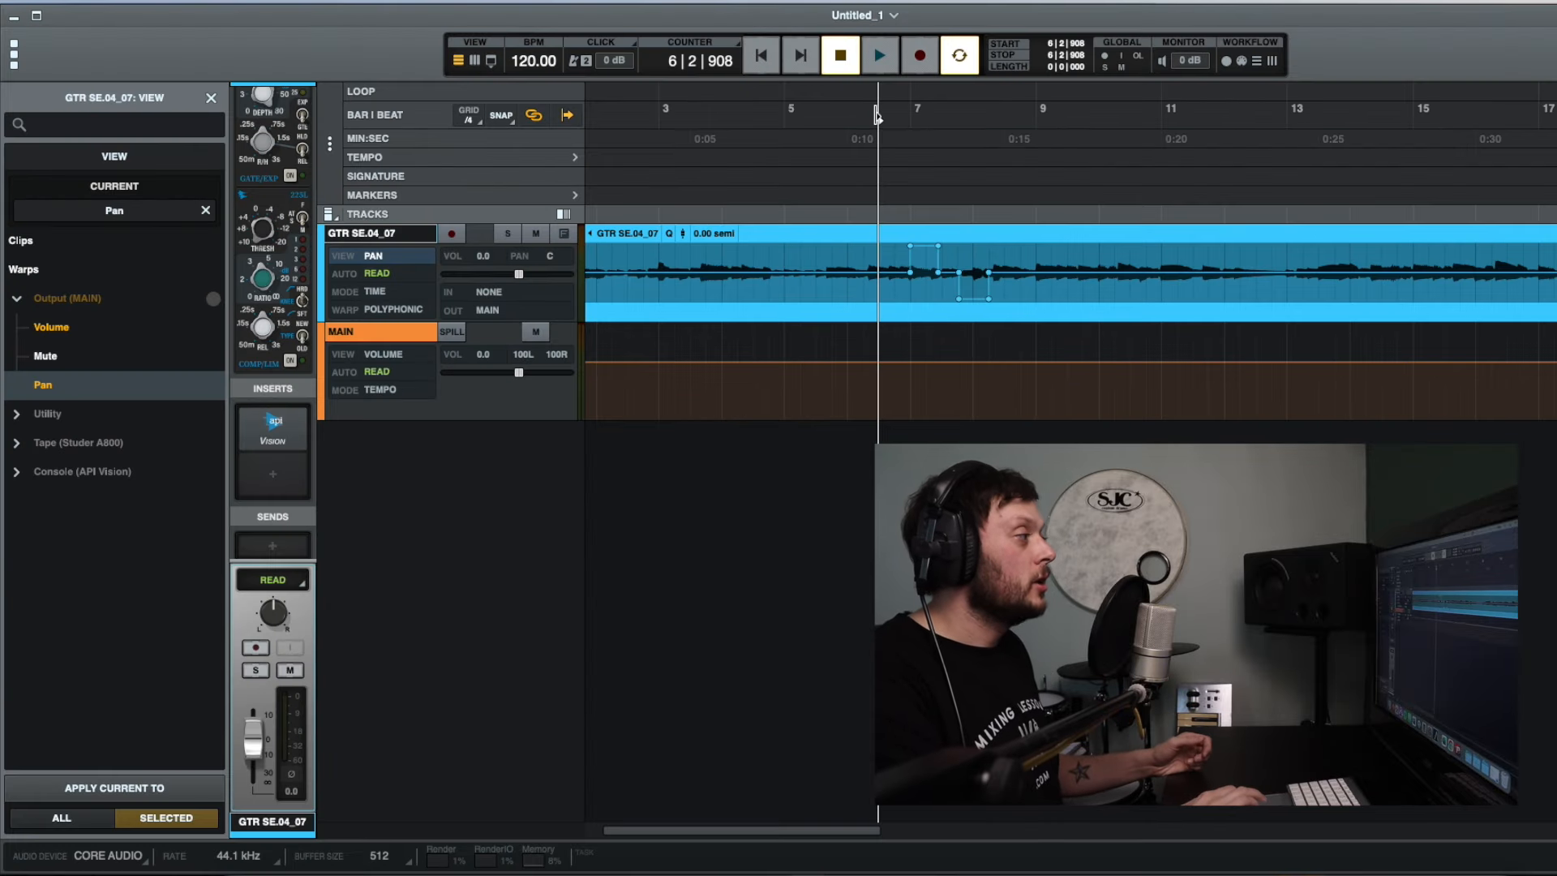
# Step: Expand the Console (API Vision) parameters in the guitar track's automation view list and look through them
pyautogui.scroll(5, 273, 259)
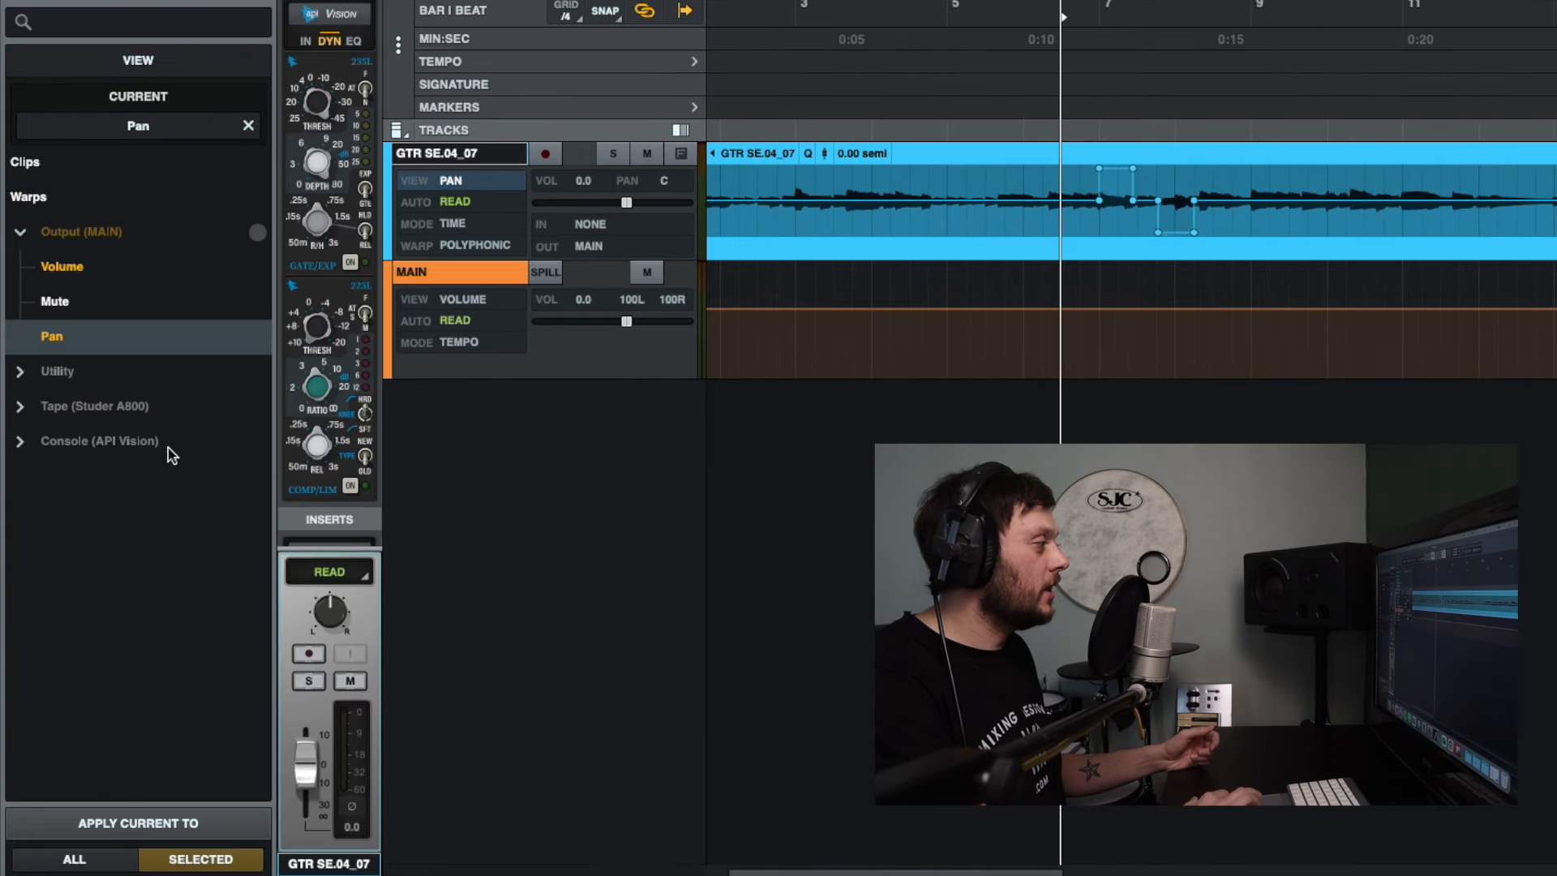
pyautogui.click(168, 448)
pyautogui.scroll(-3, 168, 448)
pyautogui.scroll(-3, 168, 448)
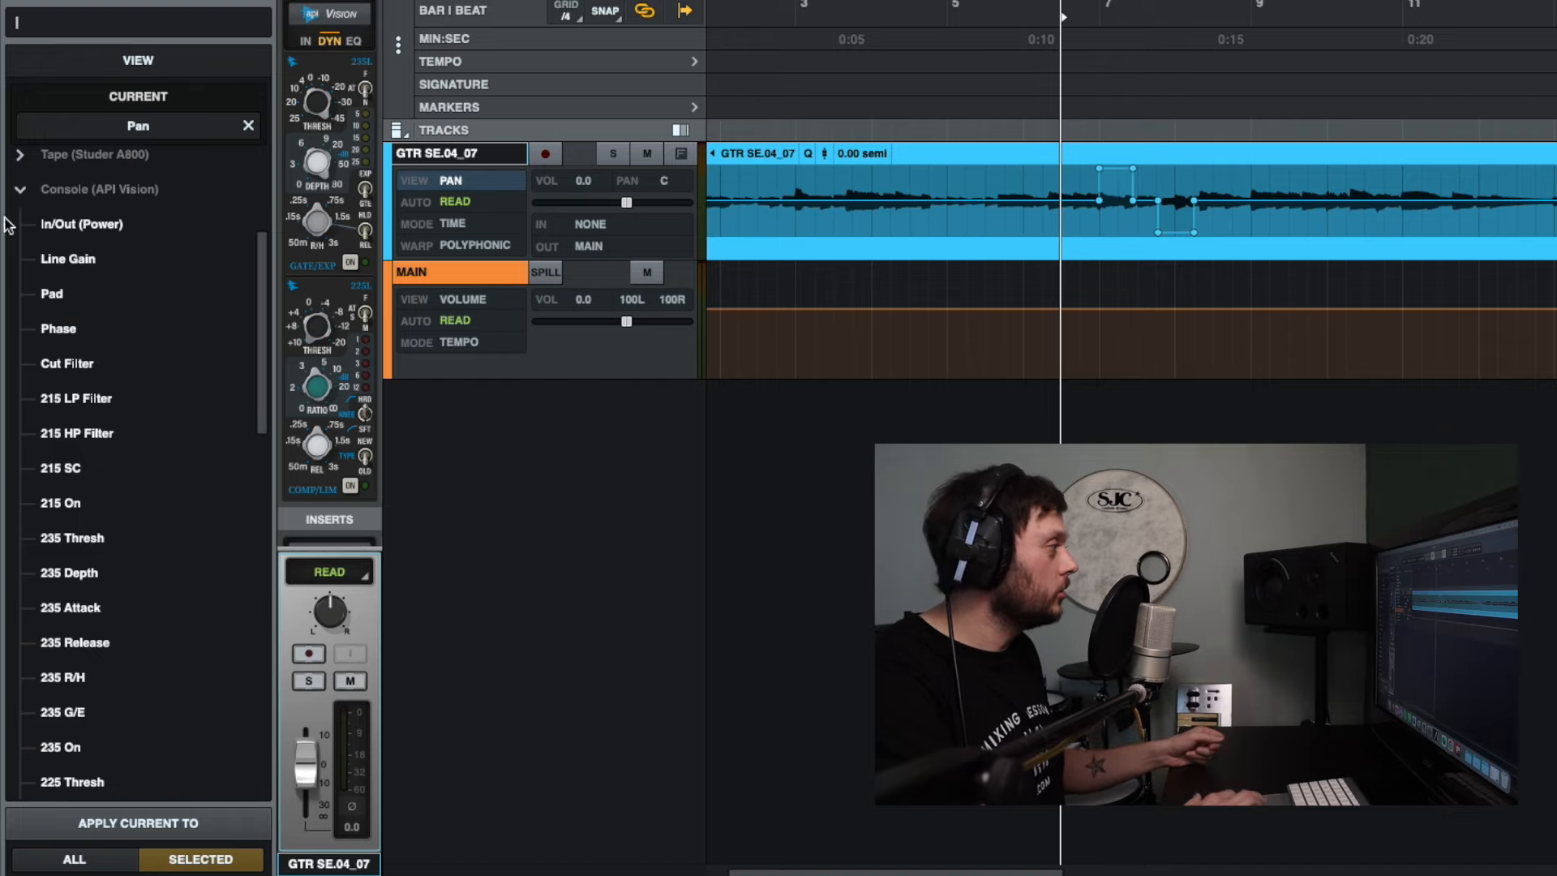
pyautogui.scroll(-2, 143, 318)
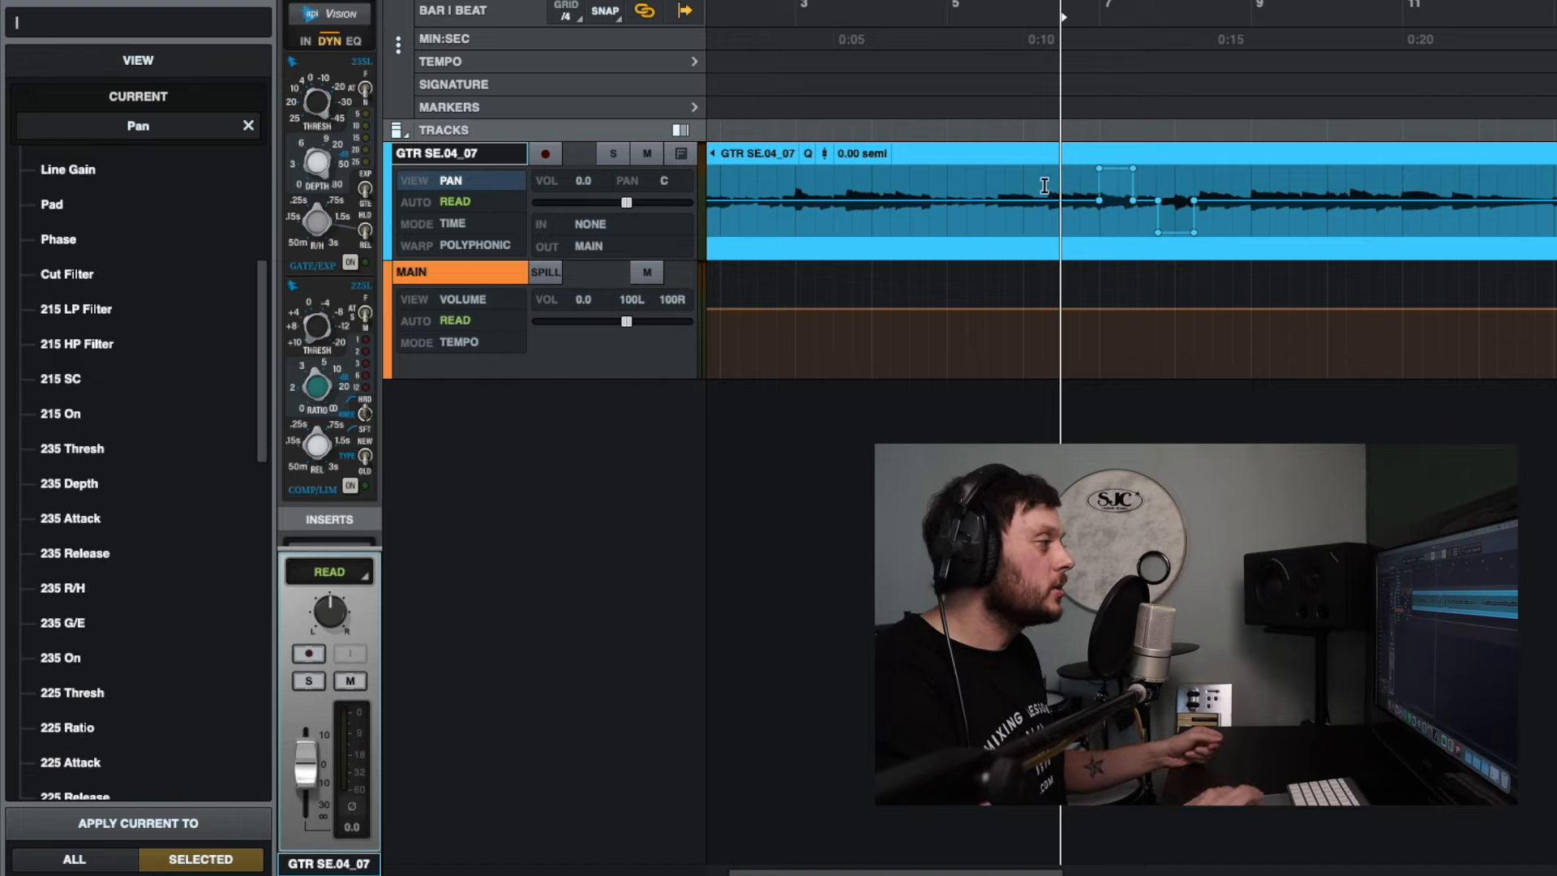
# Step: Clear the pan automation points around bars 7 and 8 on the guitar track
pyautogui.moveTo(1053, 176); pyautogui.dragTo(1315, 177)
pyautogui.click(1315, 176)
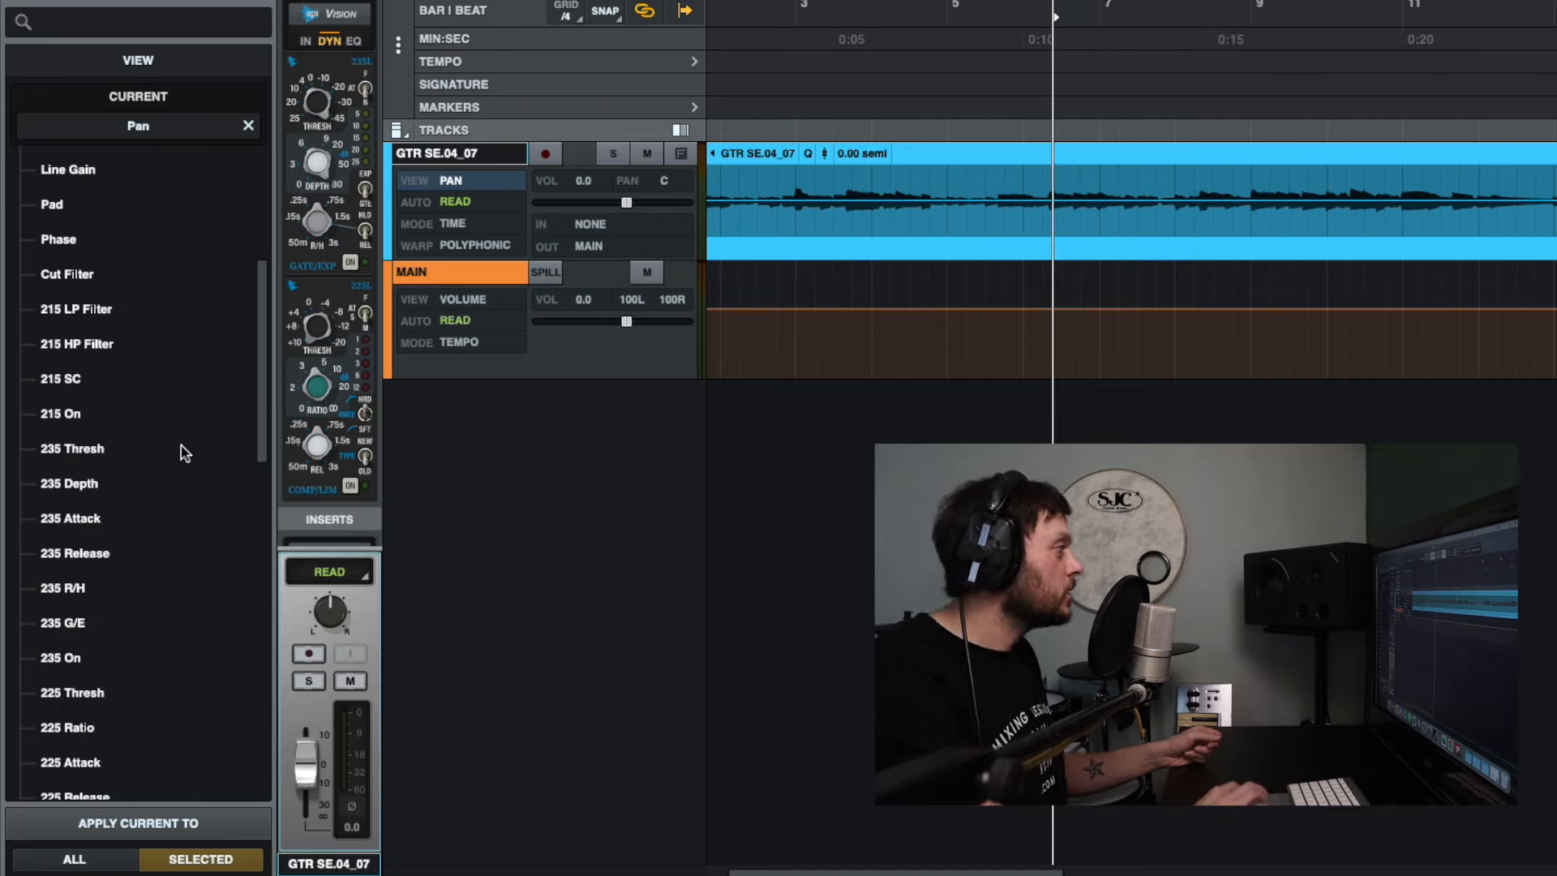
# Step: Show the API Vision input section and automate its 215 LP Filter, ramping from 40.8 k midway through bar 7 to the minimum around bar 9
pyautogui.click(307, 41)
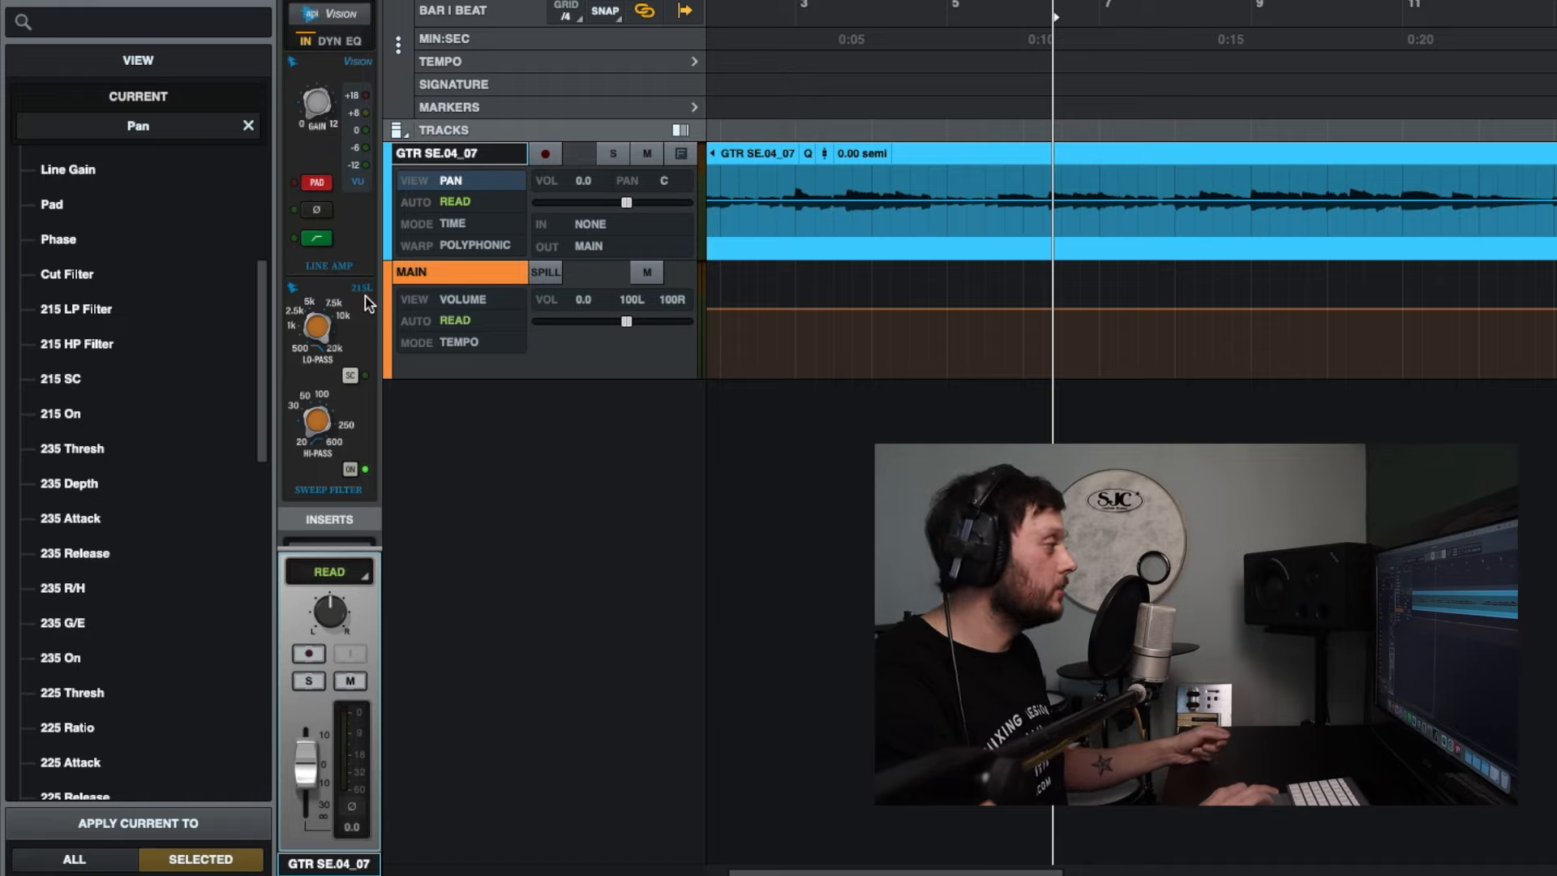
pyautogui.click(110, 309)
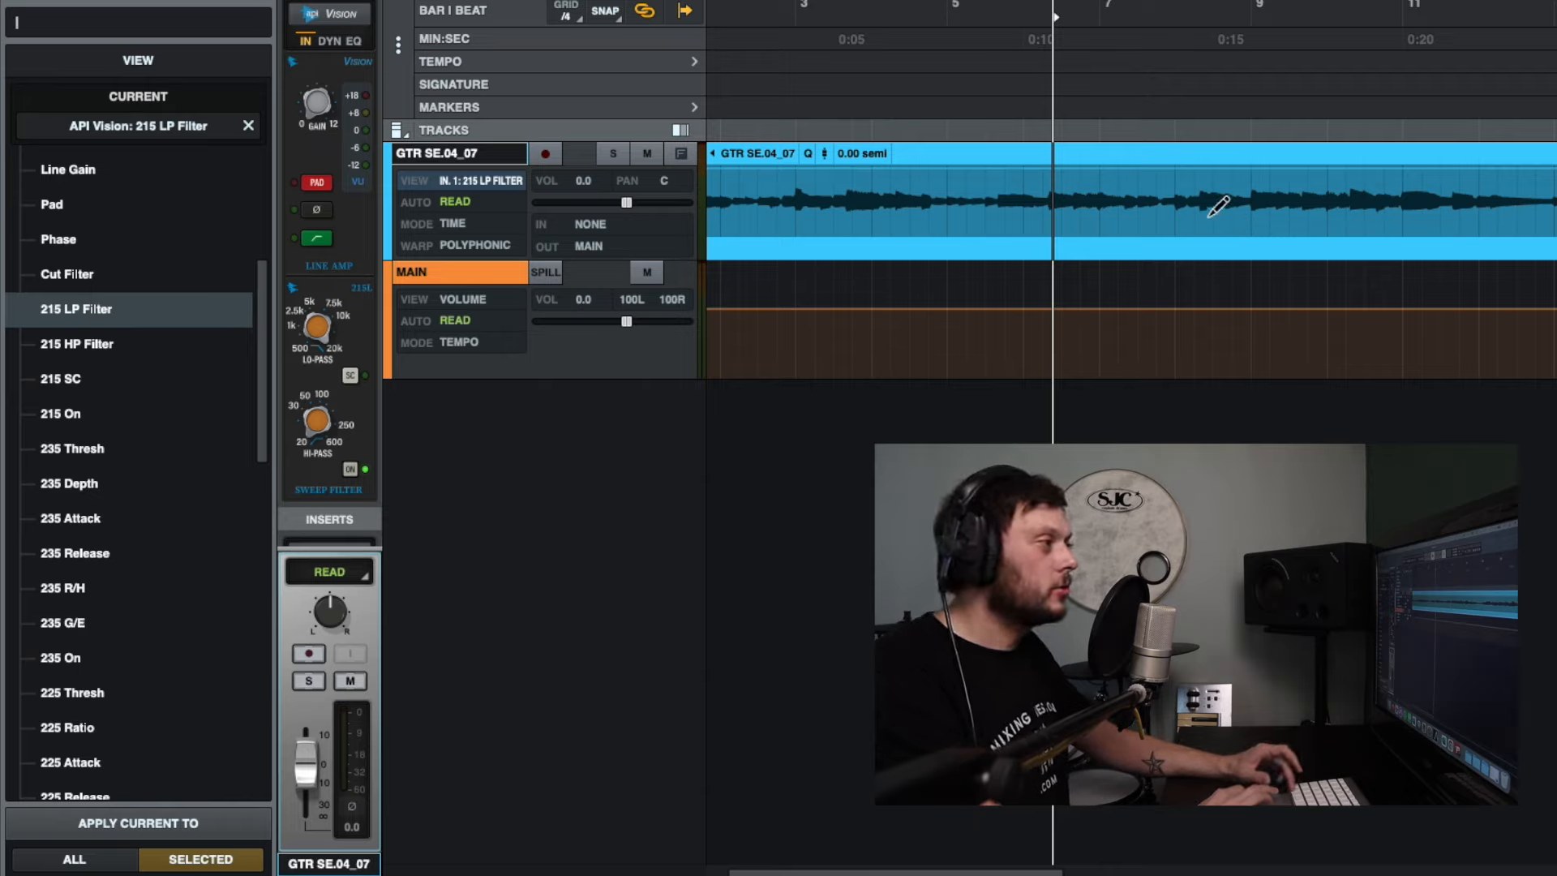
pyautogui.click(1144, 168)
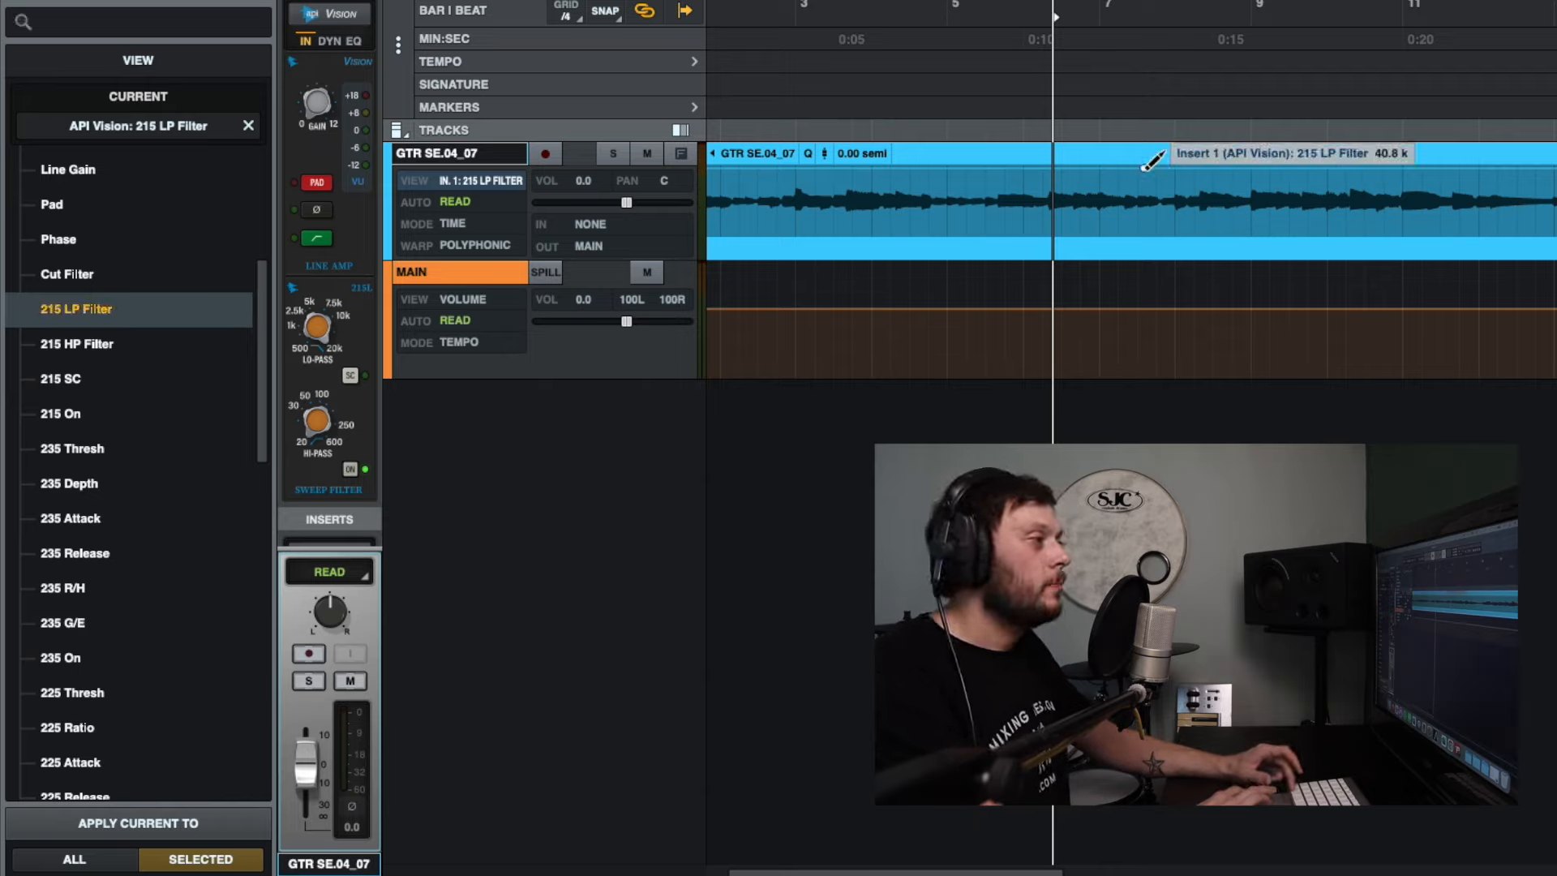
pyautogui.click(1249, 168)
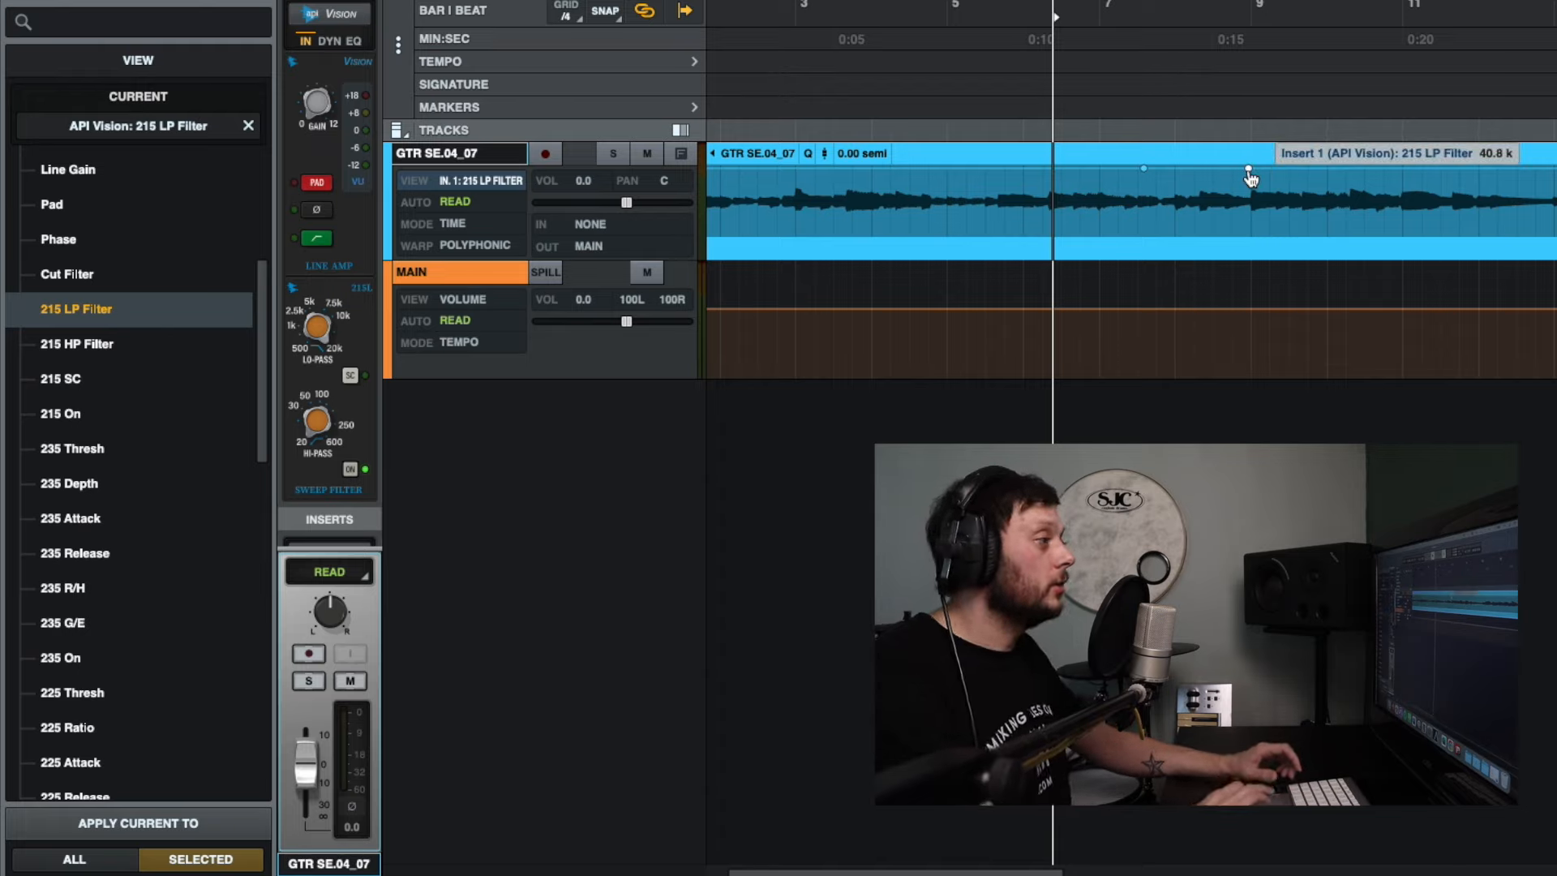
pyautogui.moveTo(1248, 168); pyautogui.dragTo(1249, 233)
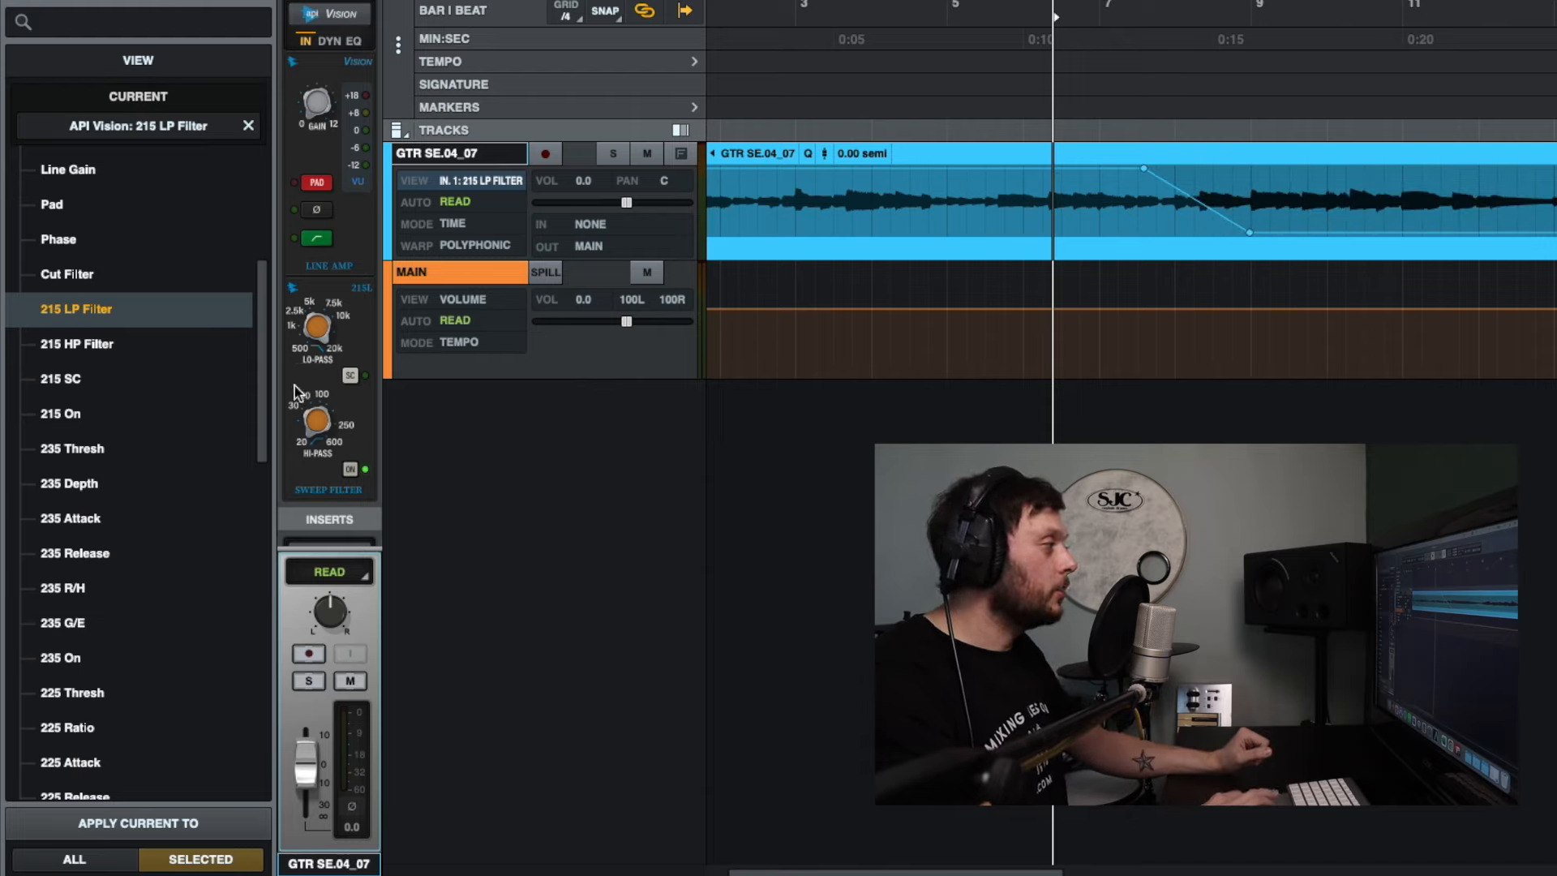
# Step: Play the guitar through the 215 LP Filter ramp and clear its automation points between bars 7 and 9
pyautogui.press('space')
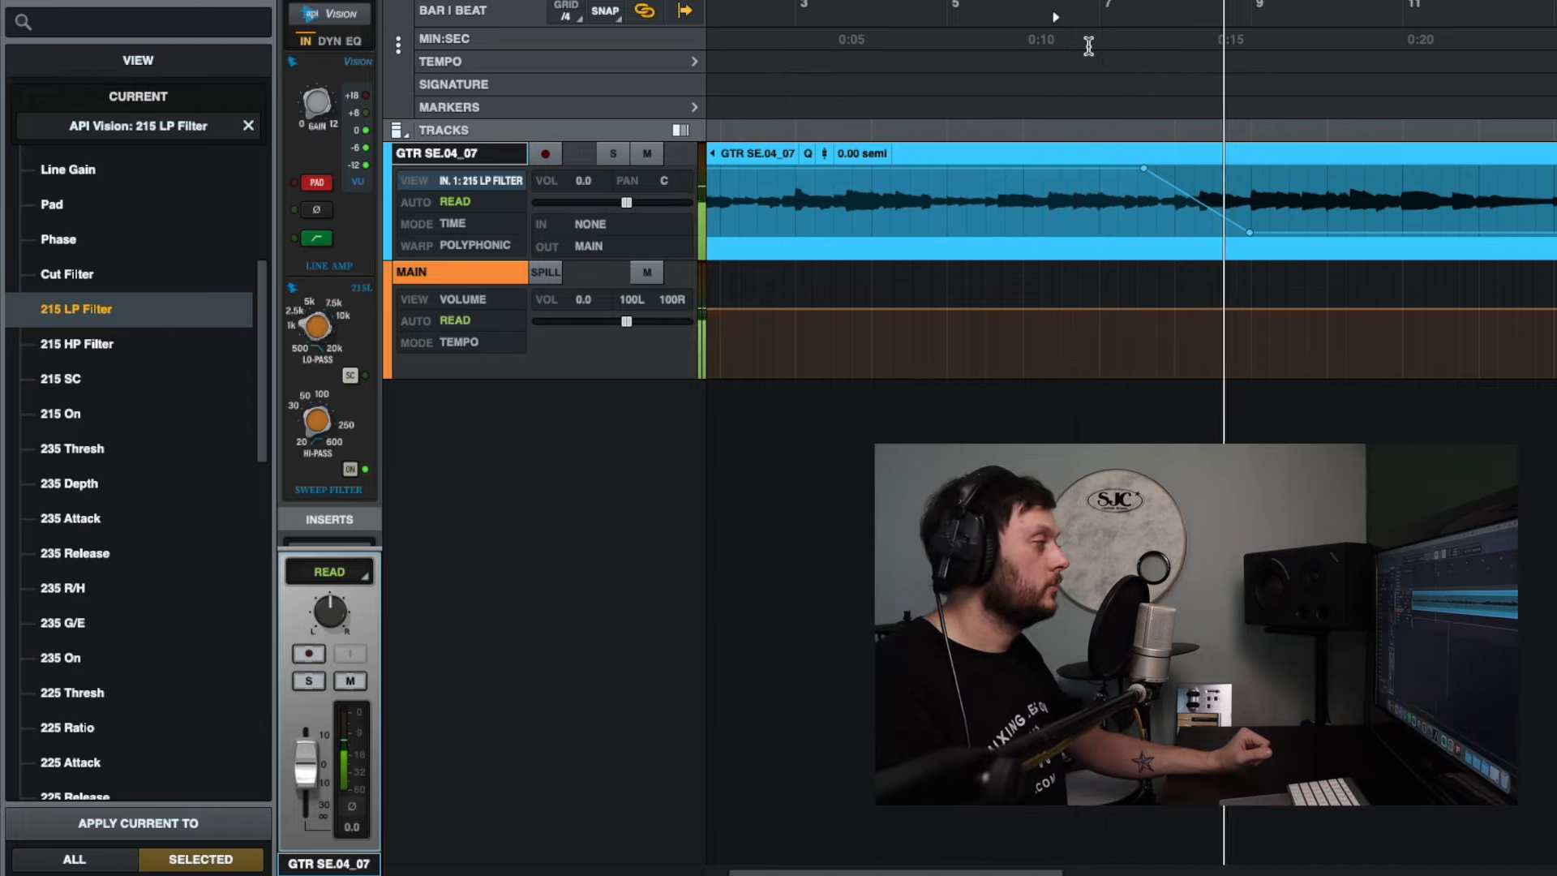
pyautogui.press('space')
pyautogui.moveTo(1112, 186); pyautogui.dragTo(1304, 190)
pyautogui.press('Escape')
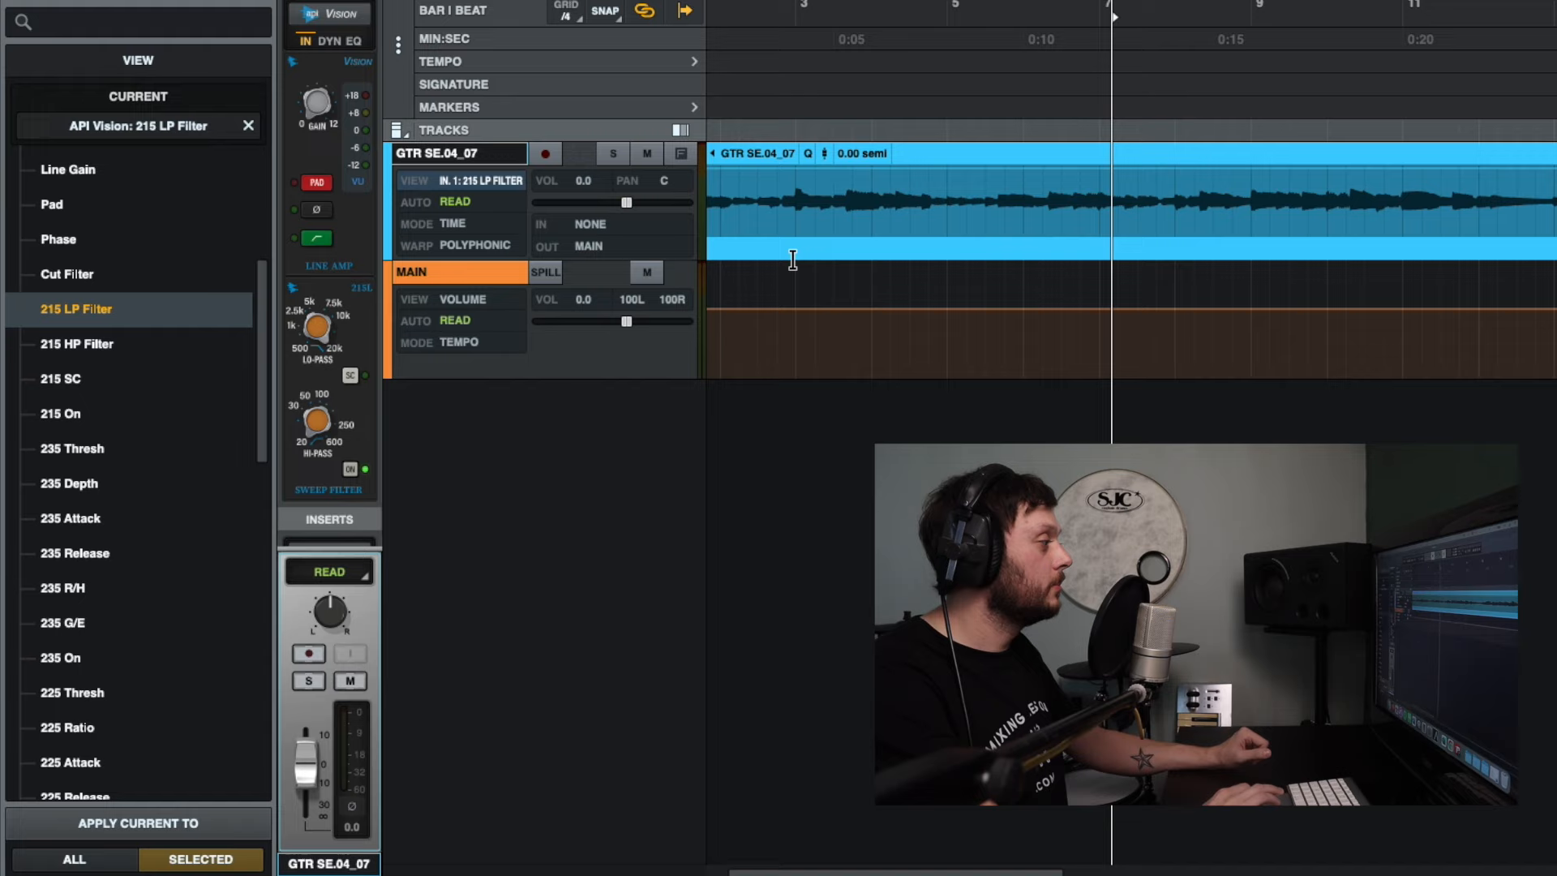
# Step: Automate the guitar's 215 HP Filter with an upward ramp from about bar 6.5 to bar 8.3 and play it back
pyautogui.click(80, 347)
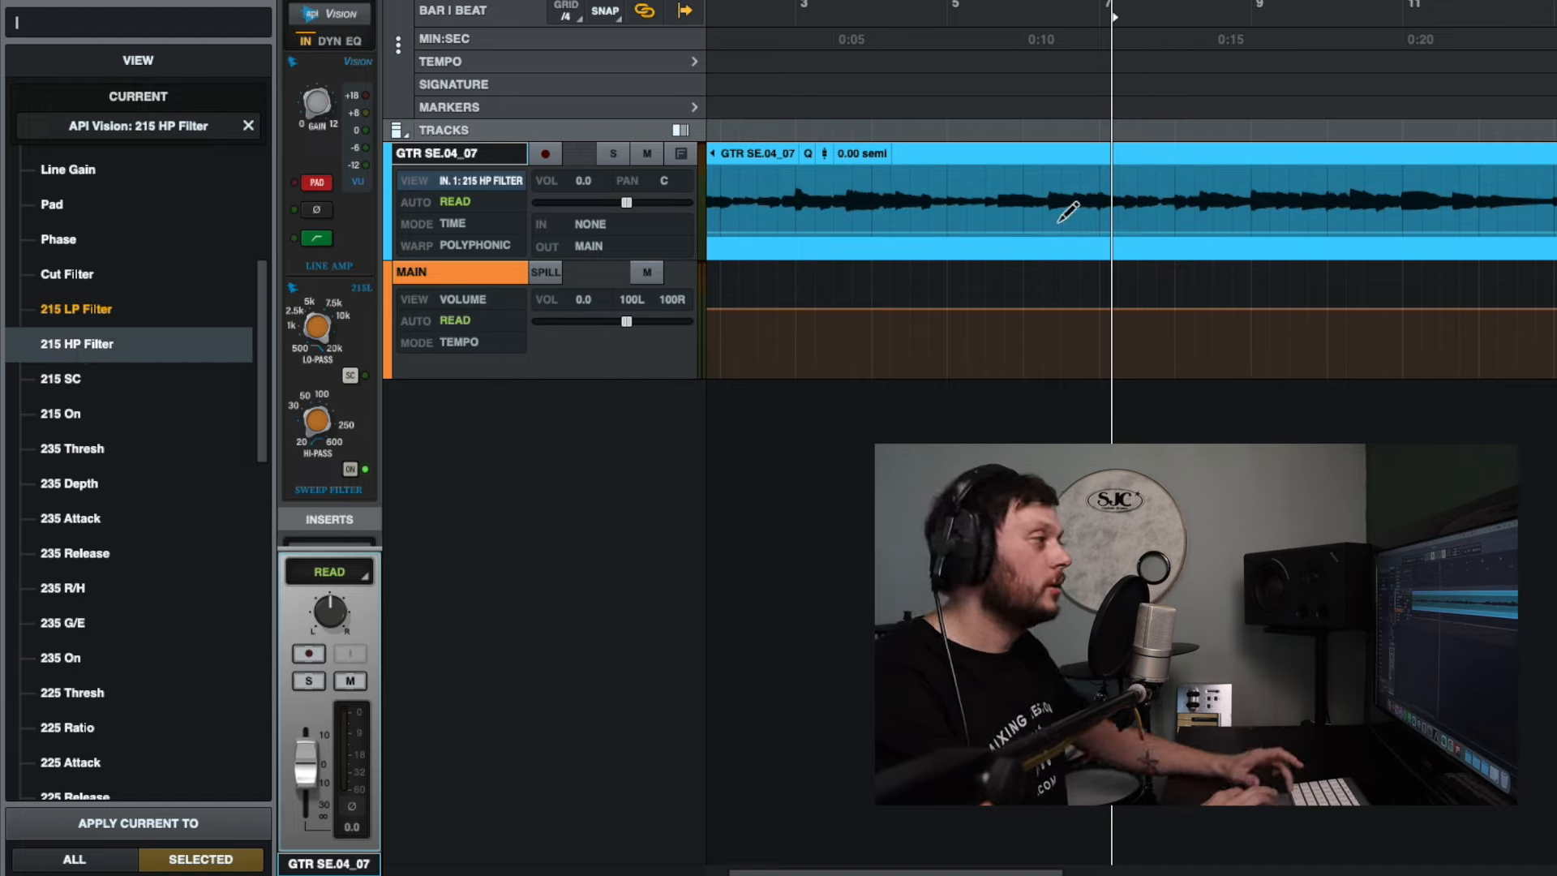
pyautogui.moveTo(1072, 231)
pyautogui.mouseDown()
pyautogui.moveTo(1200, 207)
pyautogui.moveTo(1207, 171)
pyautogui.mouseUp()
pyautogui.click(1017, 16)
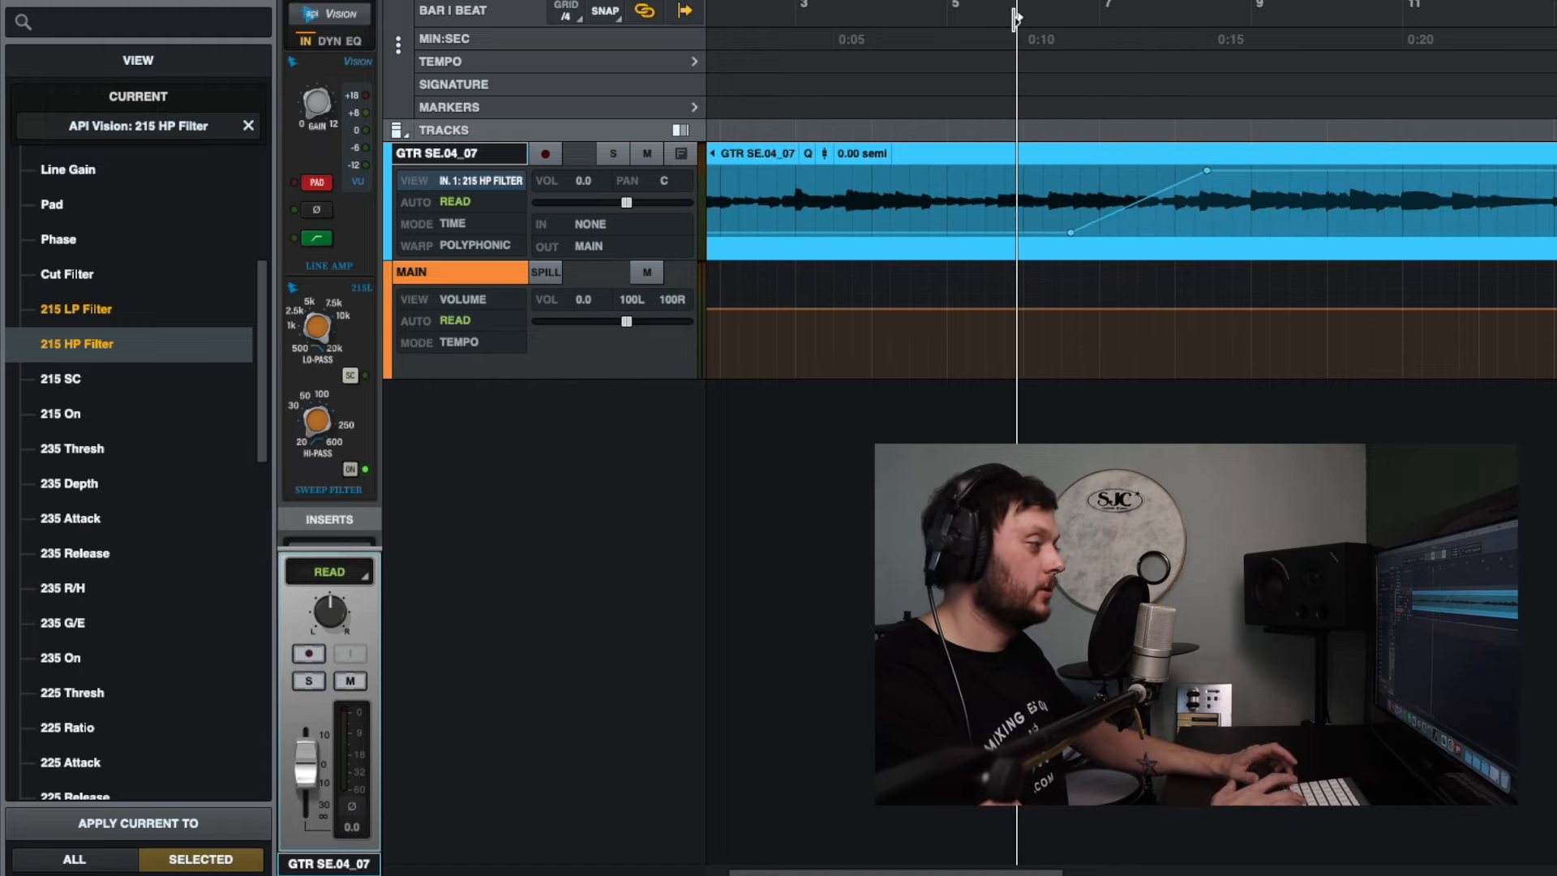
pyautogui.press('space')
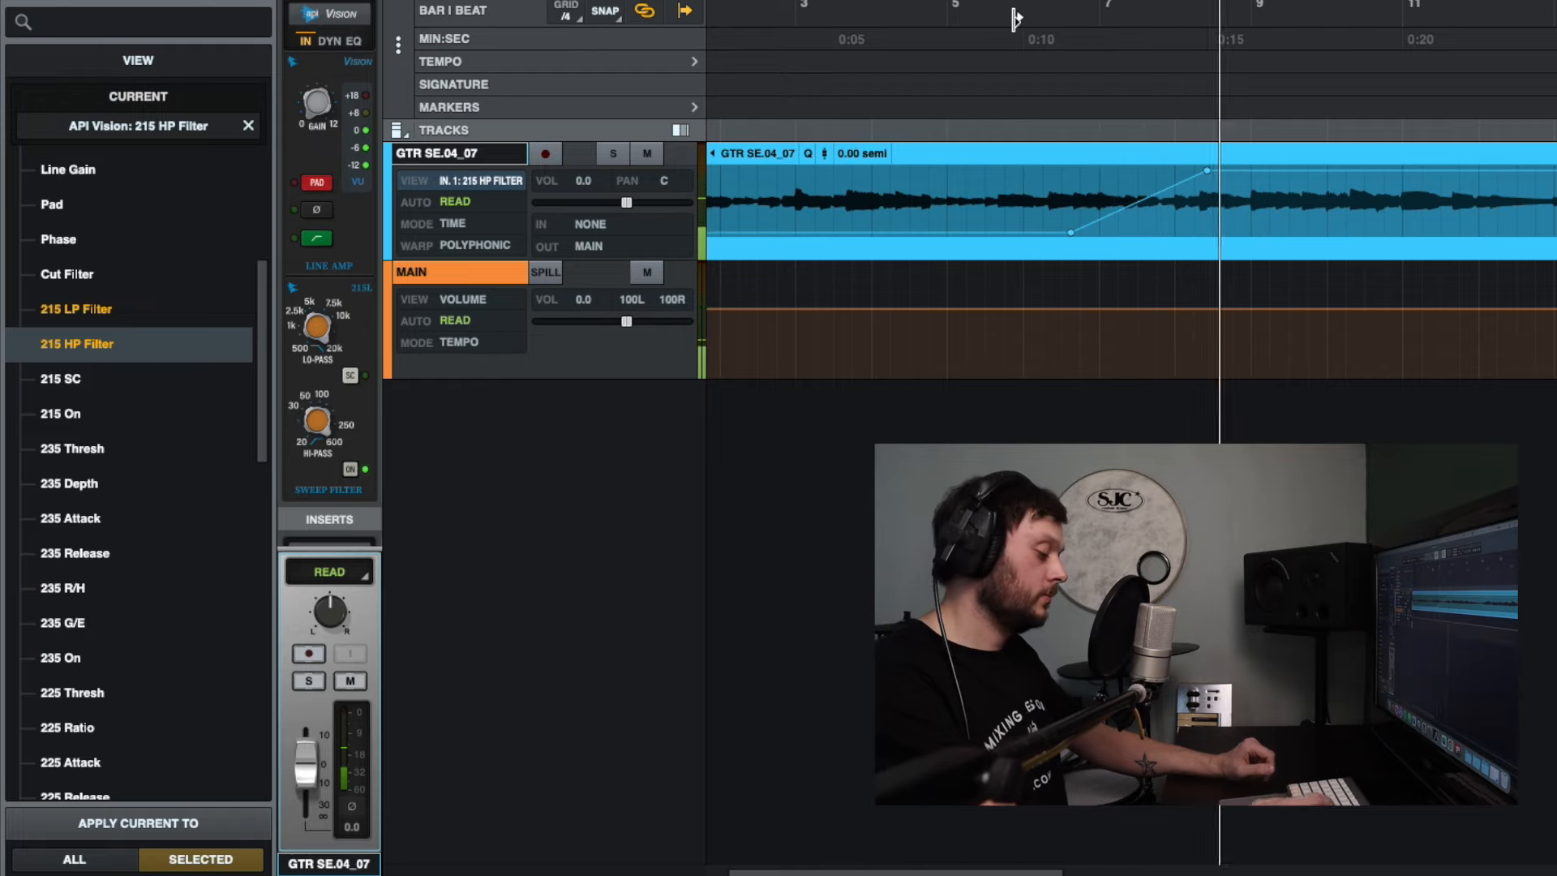
pyautogui.press('space')
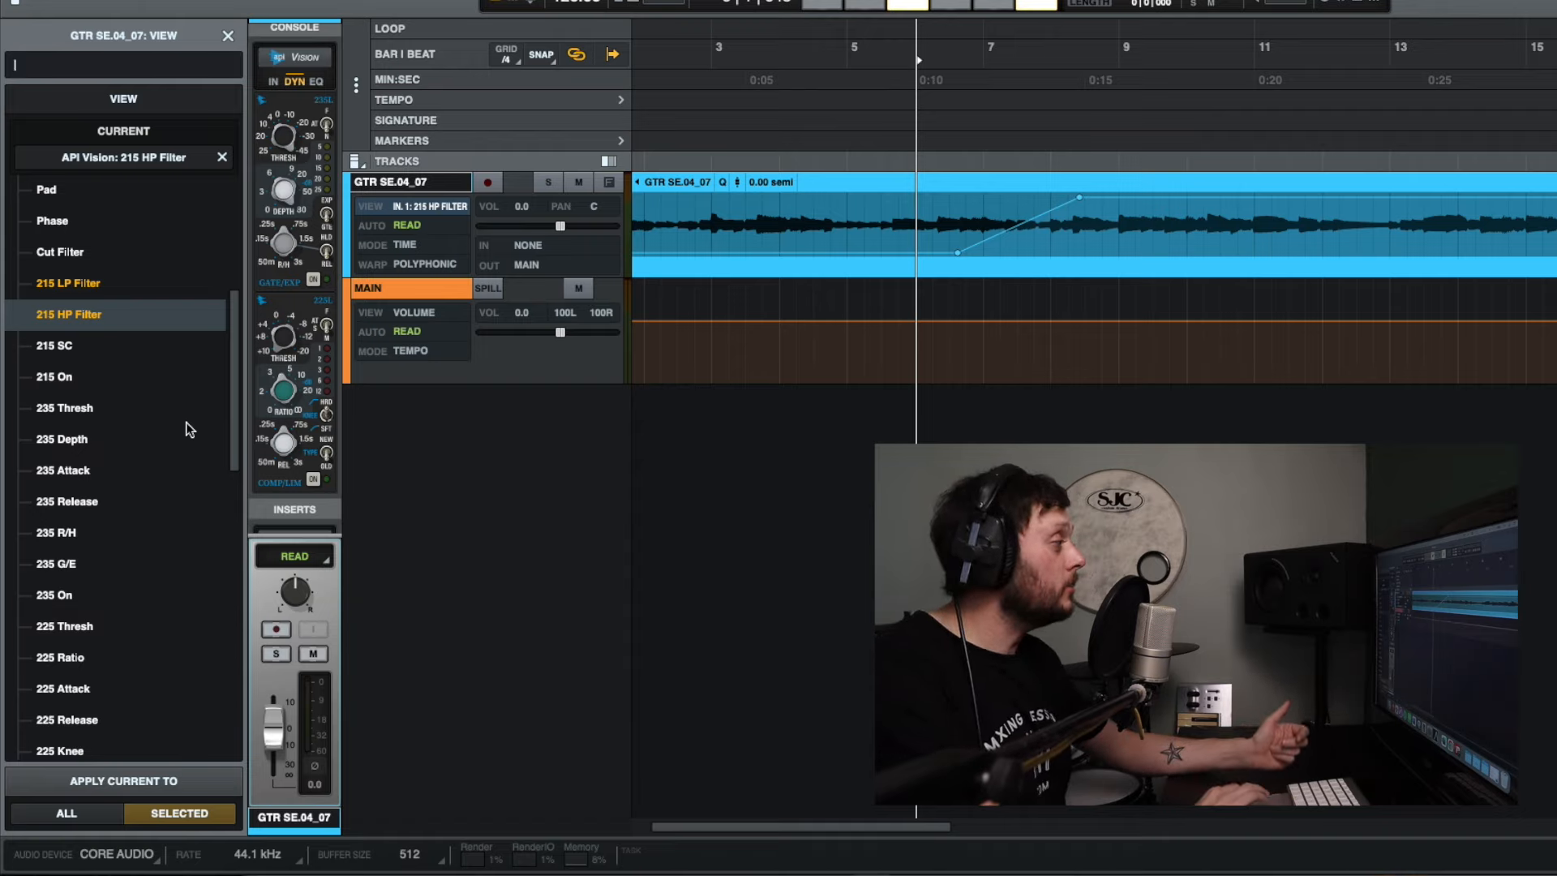
# Step: Look through the guitar's API Vision automation parameters, displaying the Power, Phase and 225 Thresh lanes, and show the console's EQ section
pyautogui.scroll(3, 140, 385)
pyautogui.scroll(-2, 142, 382)
pyautogui.scroll(-2, 141, 381)
pyautogui.scroll(5, 142, 381)
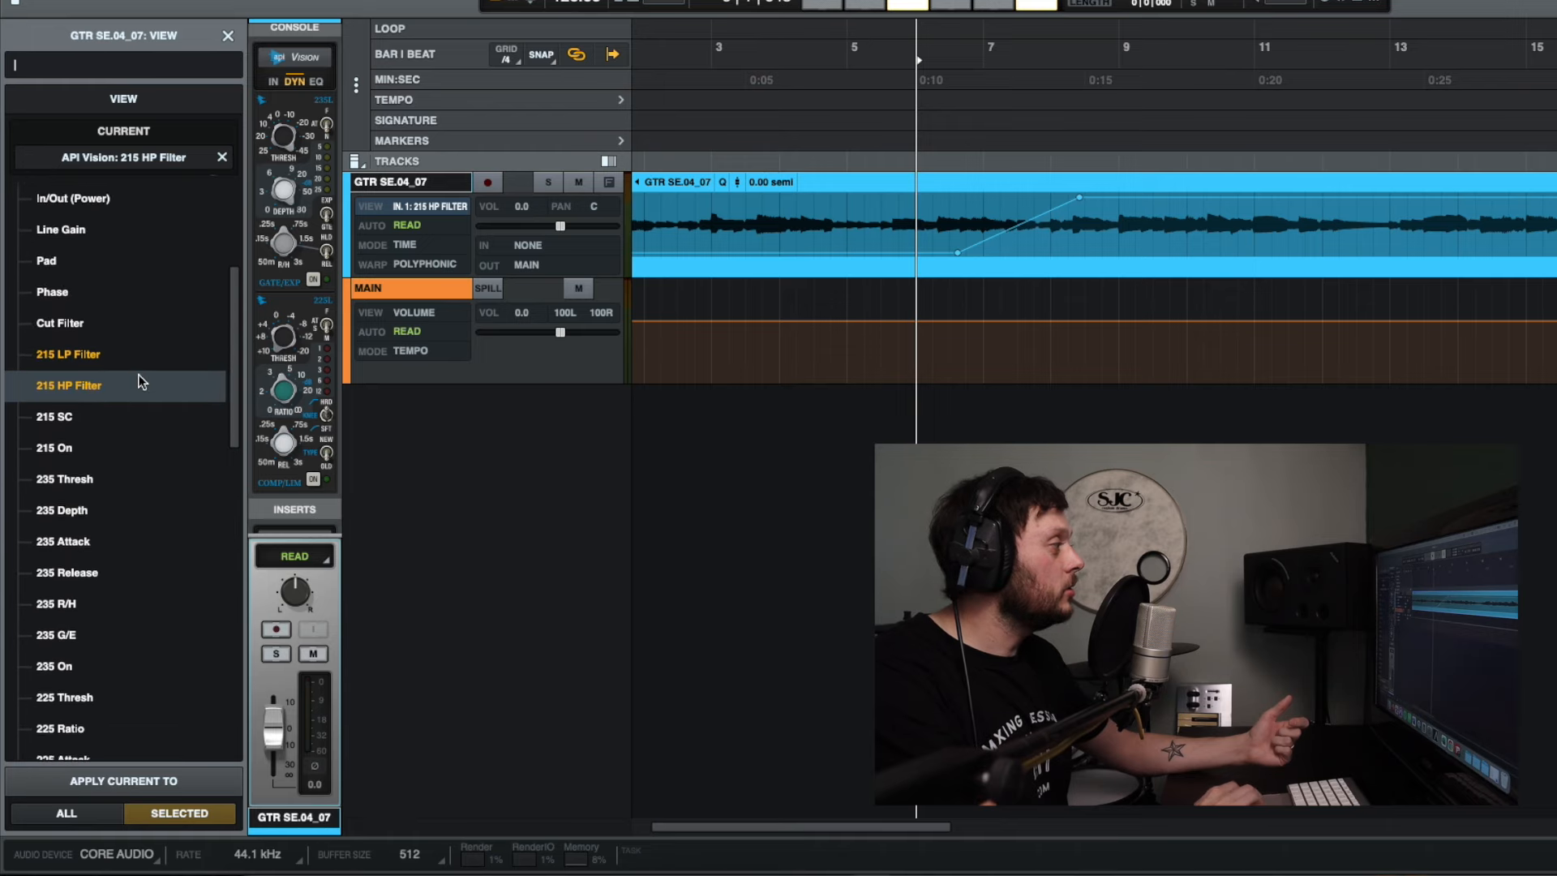
pyautogui.click(110, 294)
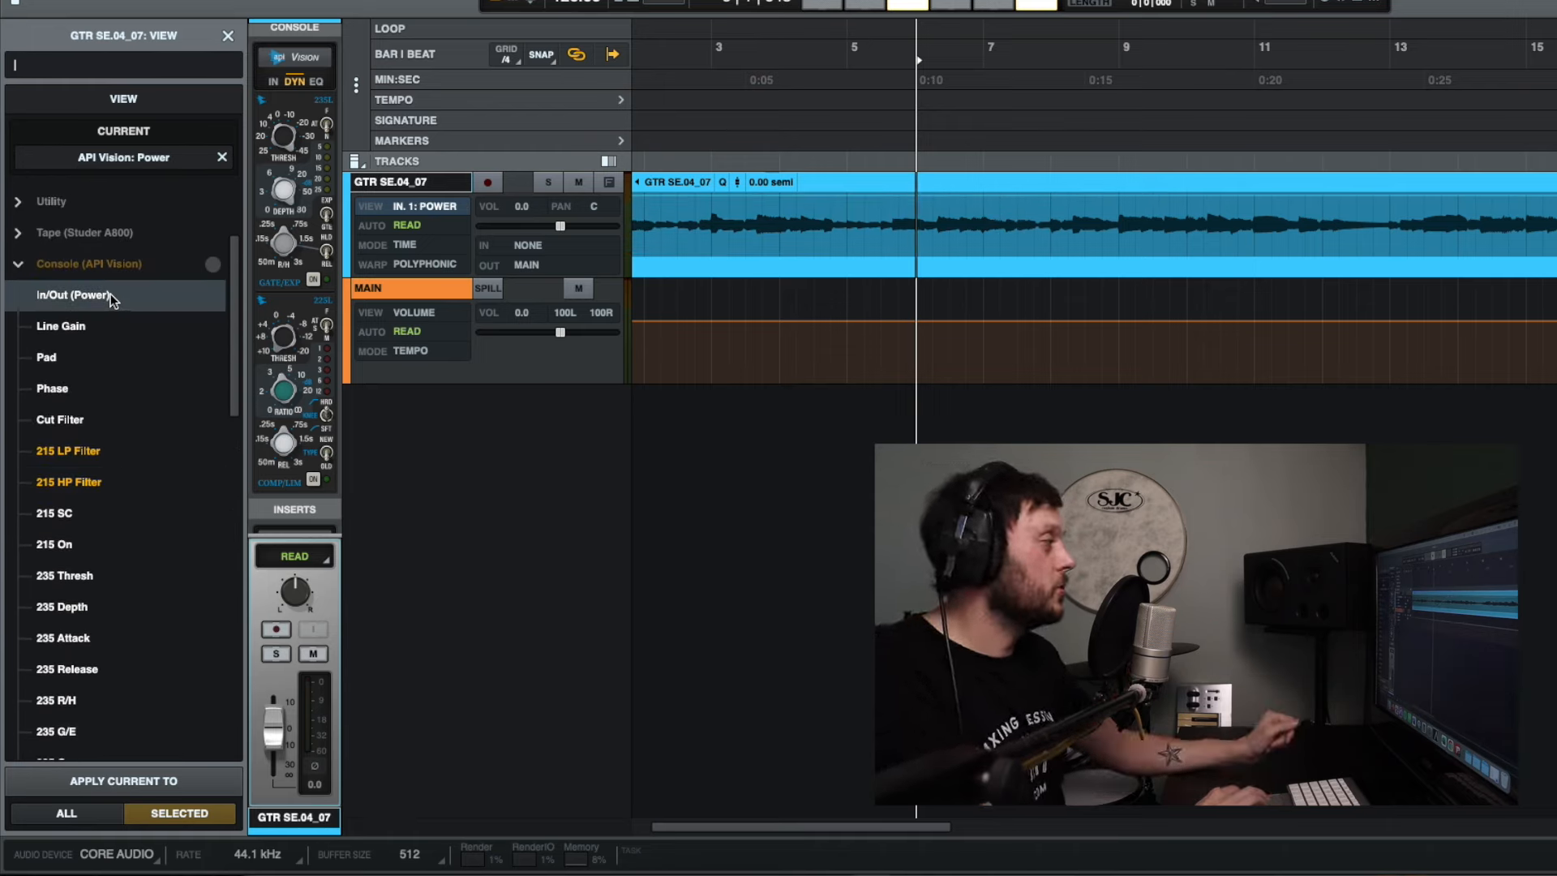
pyautogui.scroll(-1, 110, 293)
pyautogui.scroll(-2, 109, 300)
pyautogui.click(104, 333)
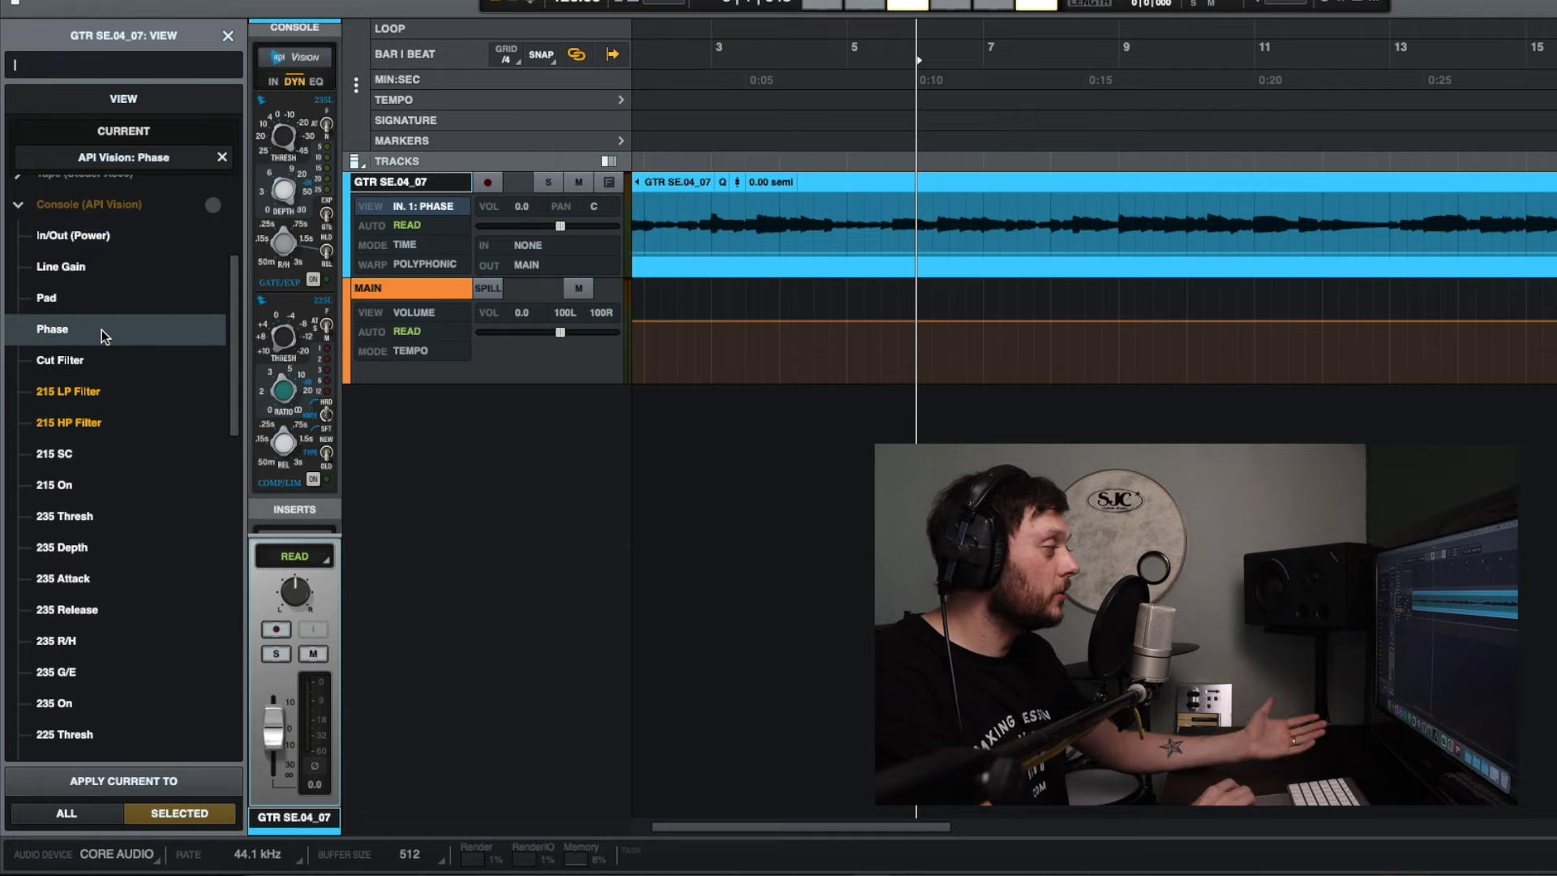
pyautogui.scroll(-1, 104, 335)
pyautogui.scroll(-10, 105, 335)
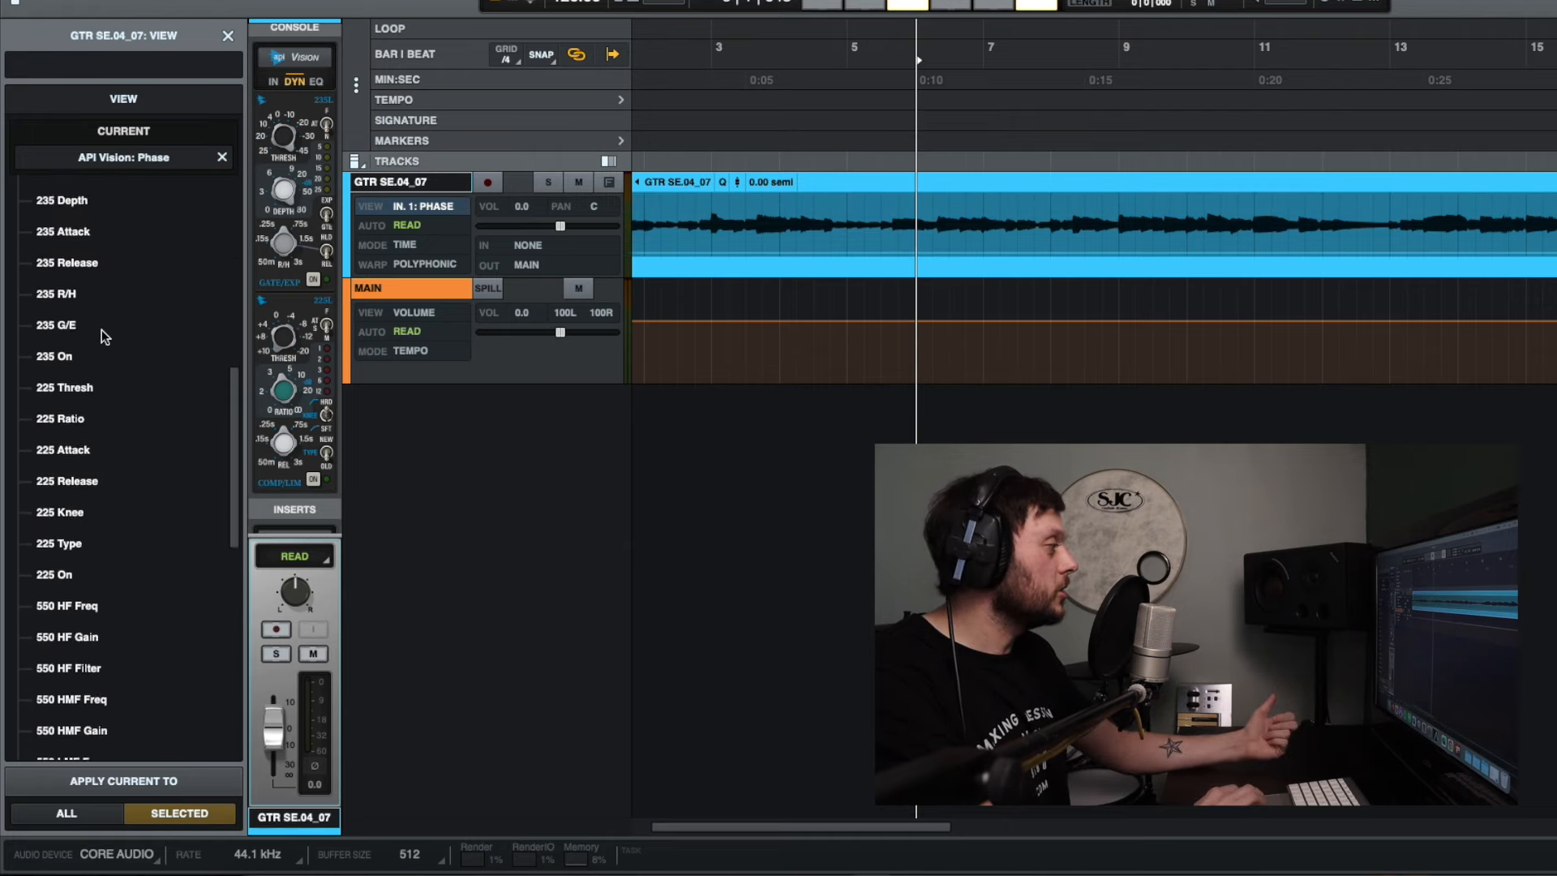
pyautogui.click(115, 388)
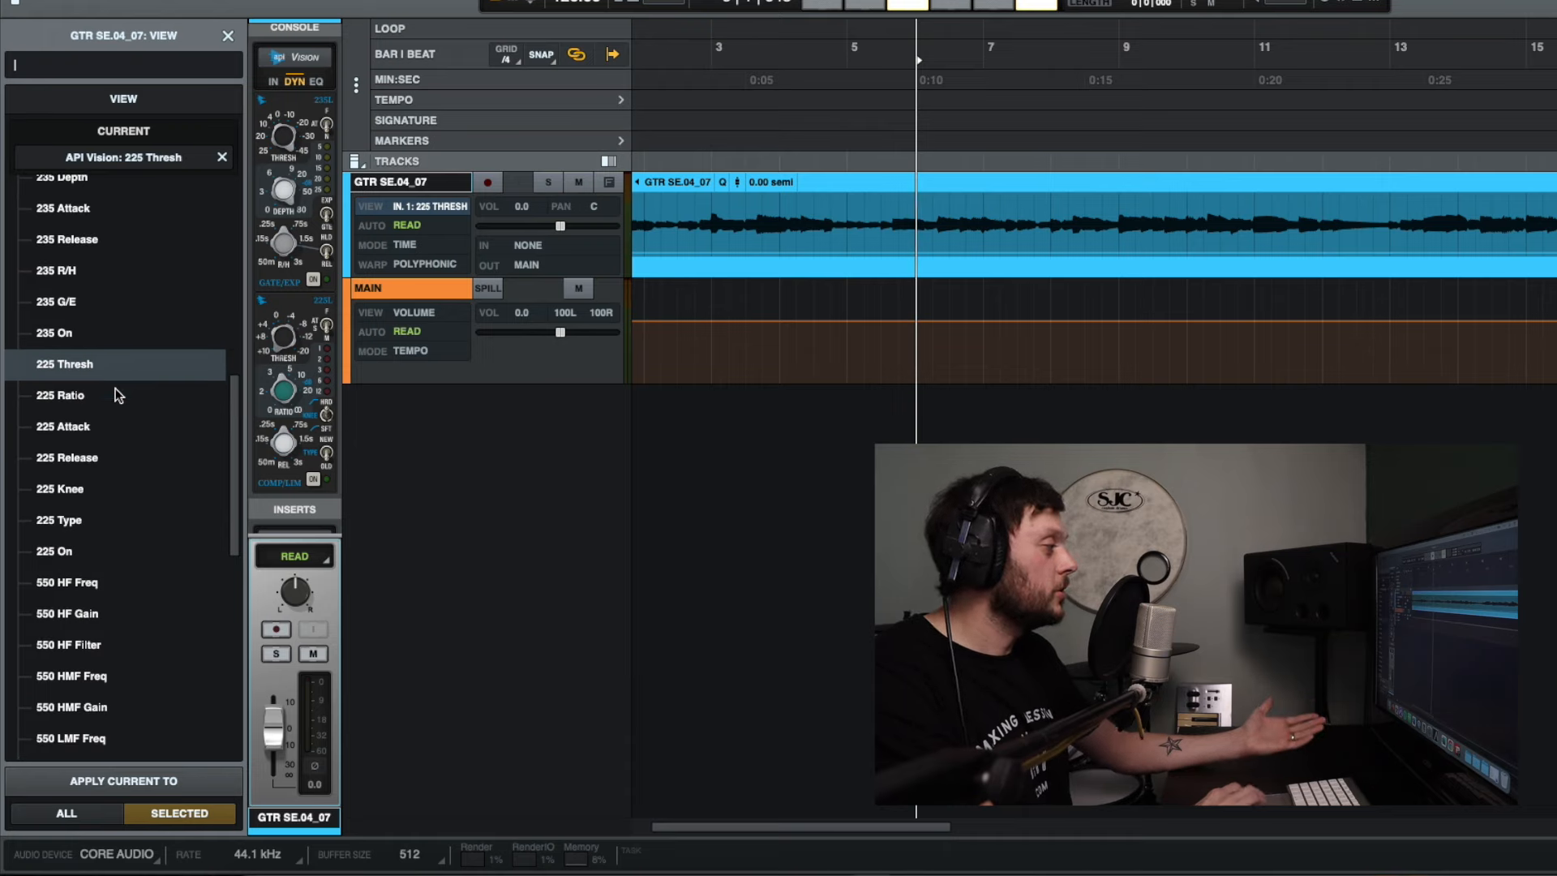
pyautogui.scroll(-3, 115, 388)
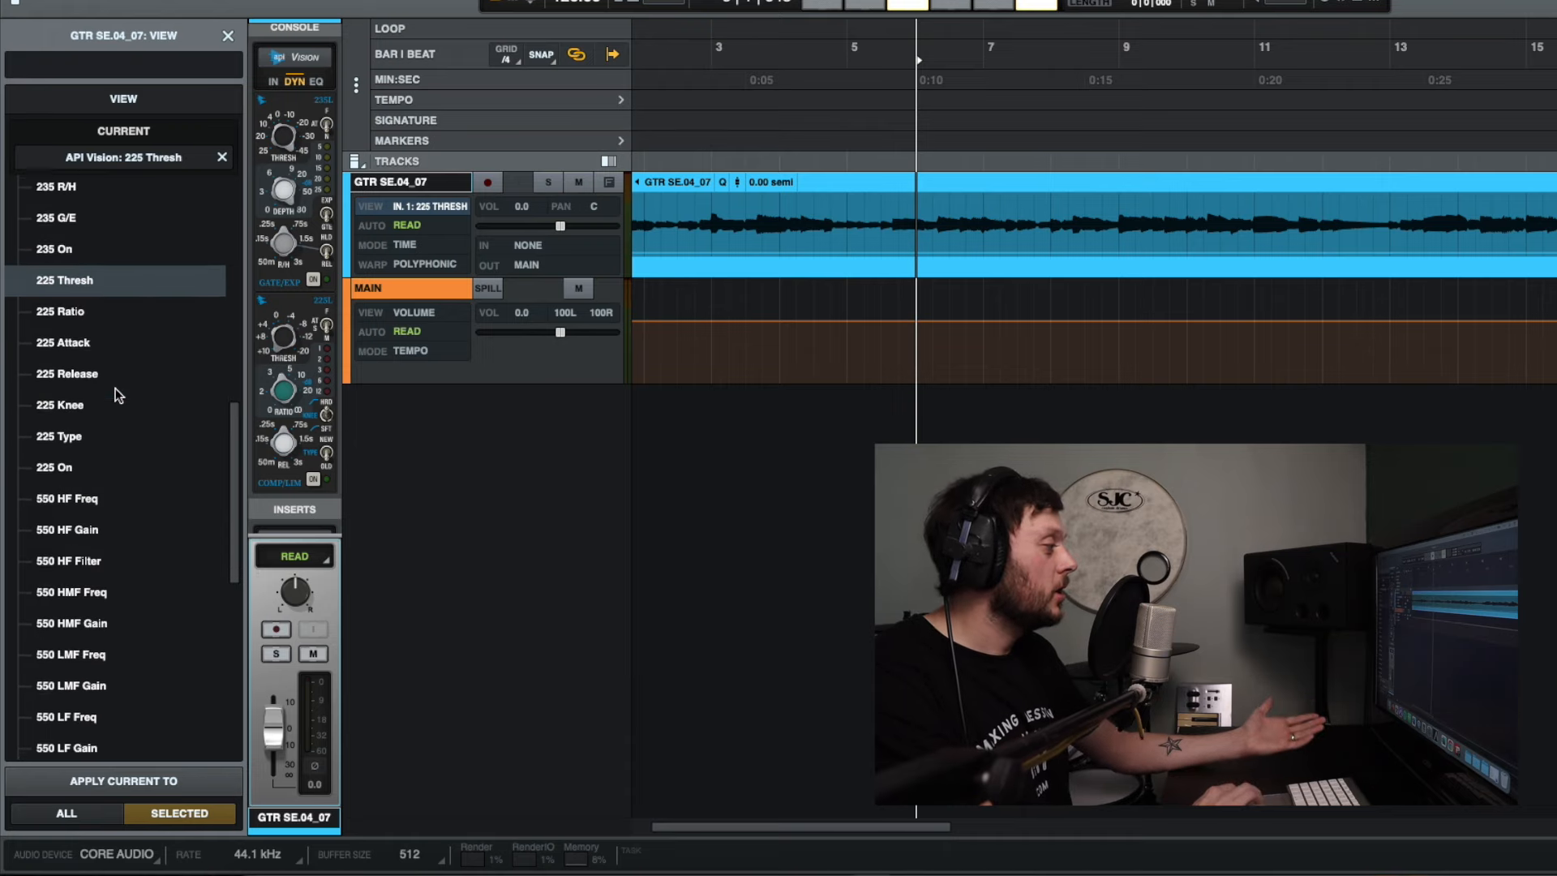
pyautogui.click(315, 81)
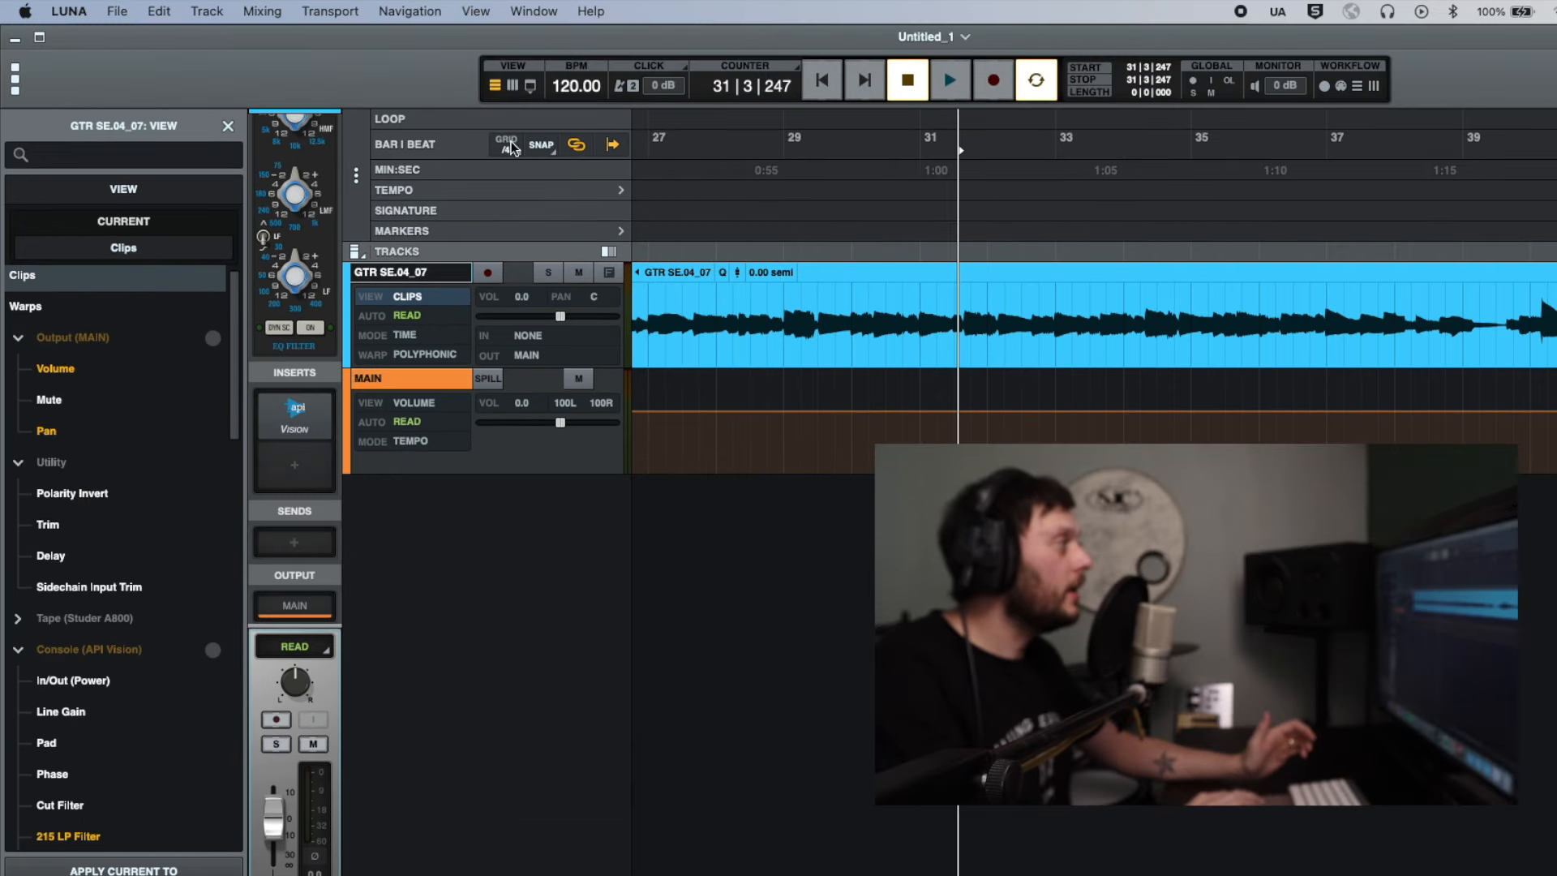
# Step: Create a new bus track named Reverb
pyautogui.click(208, 12)
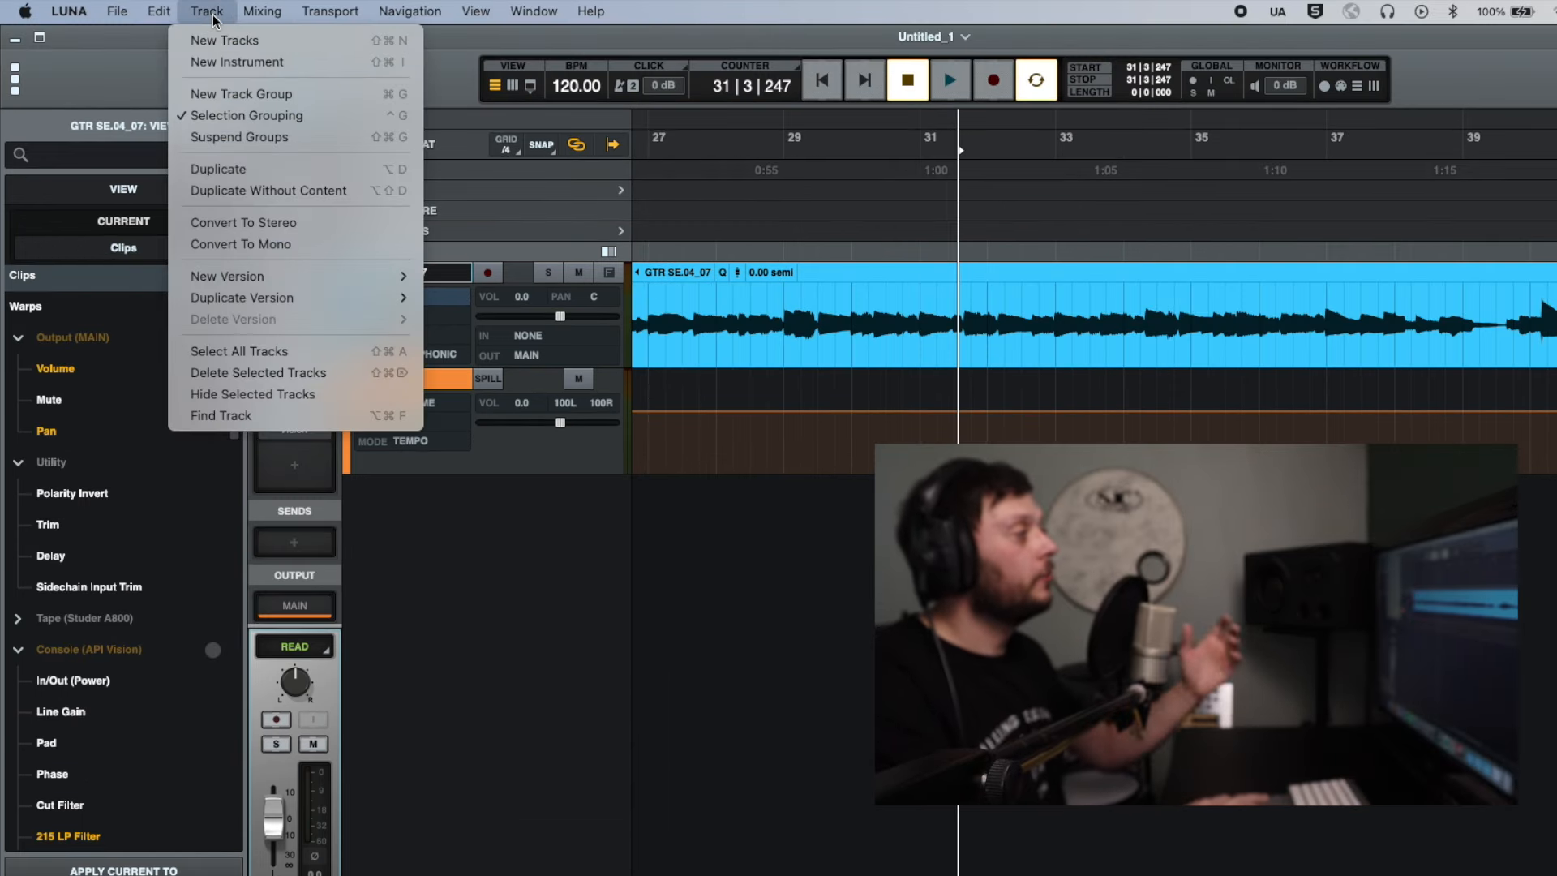
pyautogui.click(220, 41)
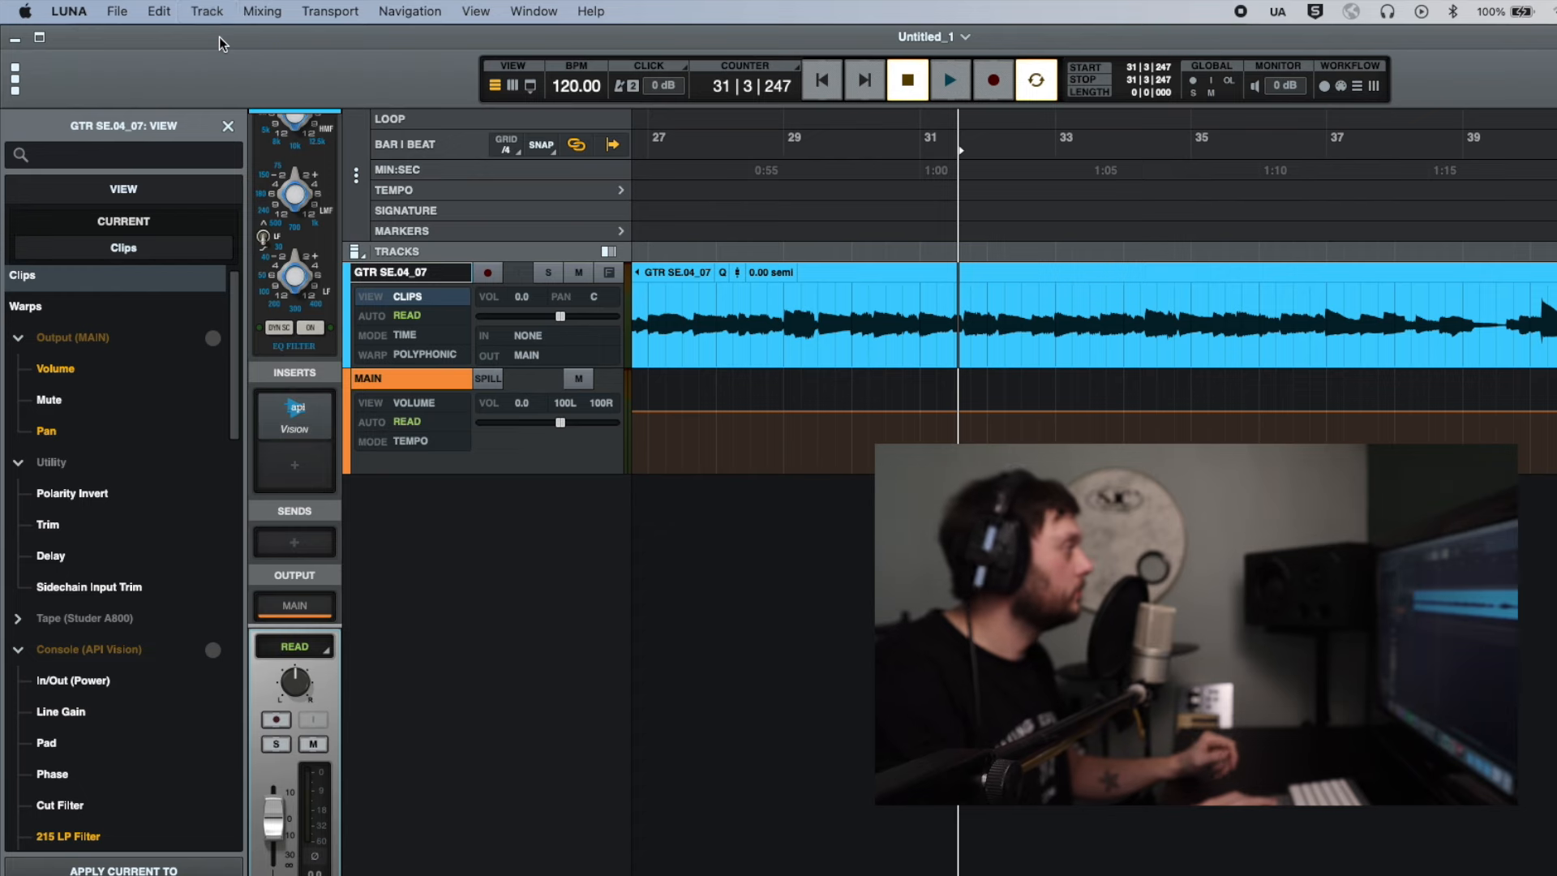
pyautogui.click(97, 213)
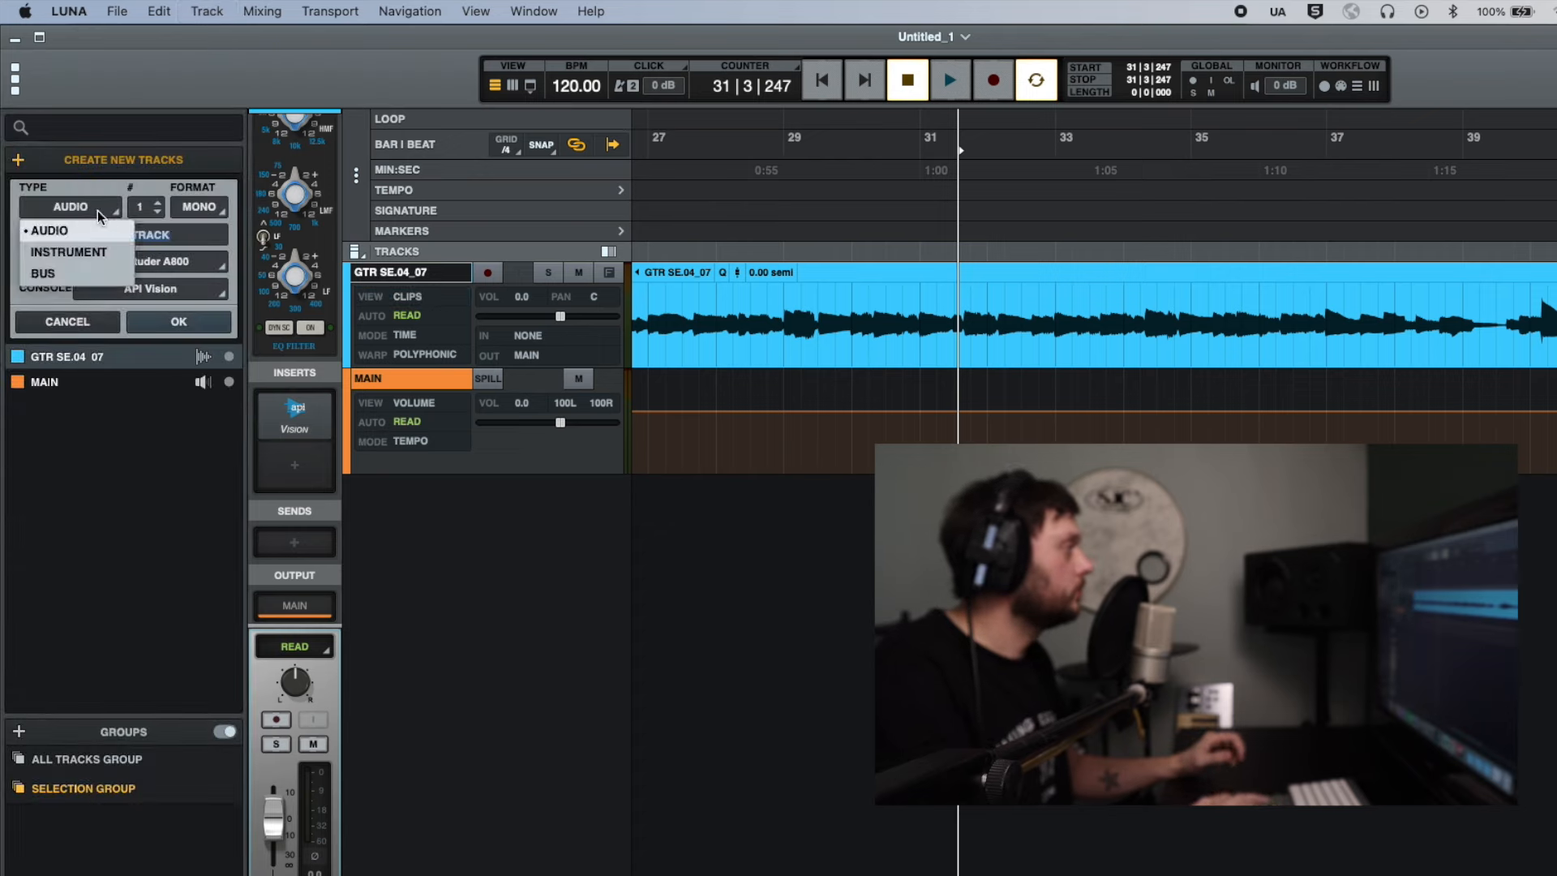
pyautogui.click(89, 272)
pyautogui.write('Reverb')
pyautogui.press('Return')
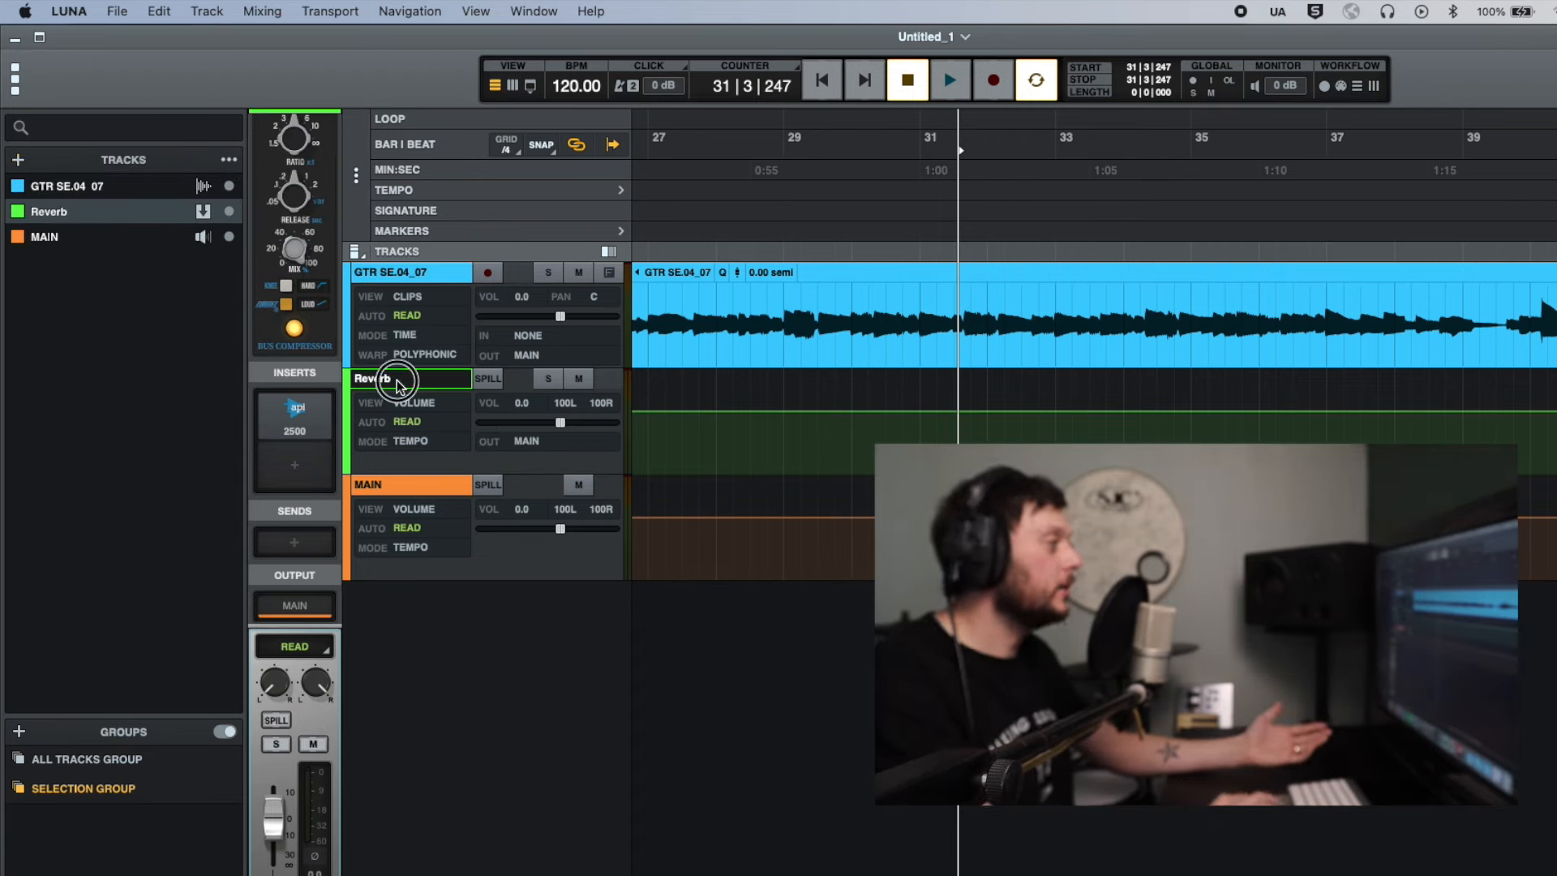
# Step: Insert Pure Plate Reverb on the Reverb bus below the API 2500 and move the plug-in window clear of the tracks
pyautogui.click(286, 477)
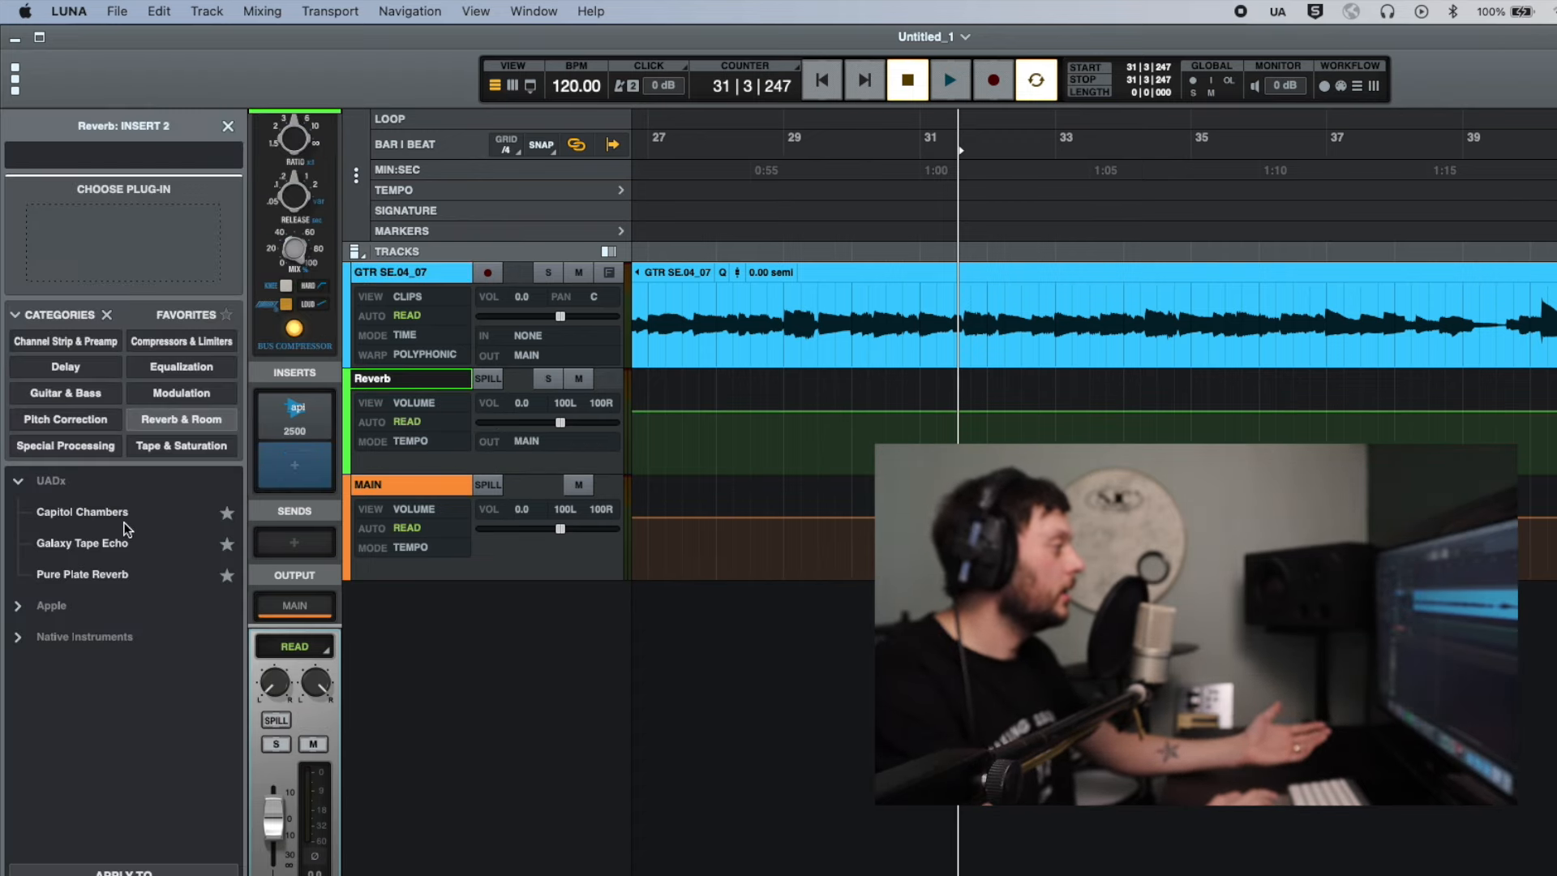
pyautogui.click(81, 576)
pyautogui.moveTo(779, 299); pyautogui.dragTo(1450, 119)
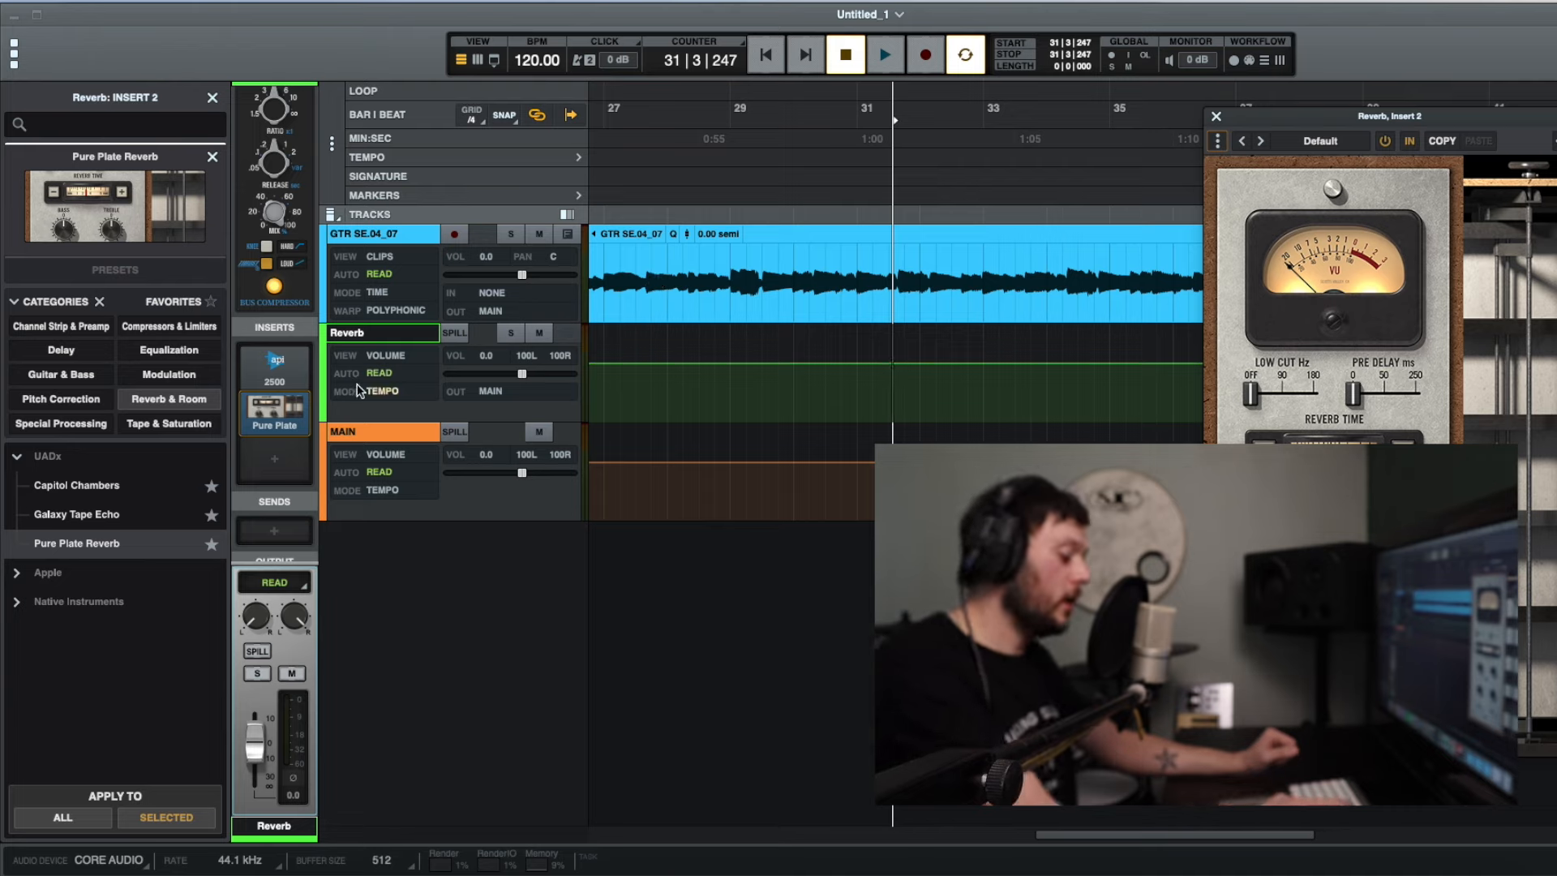
# Step: Route Send 1 of the guitar track to the Reverb bus
pyautogui.click(406, 242)
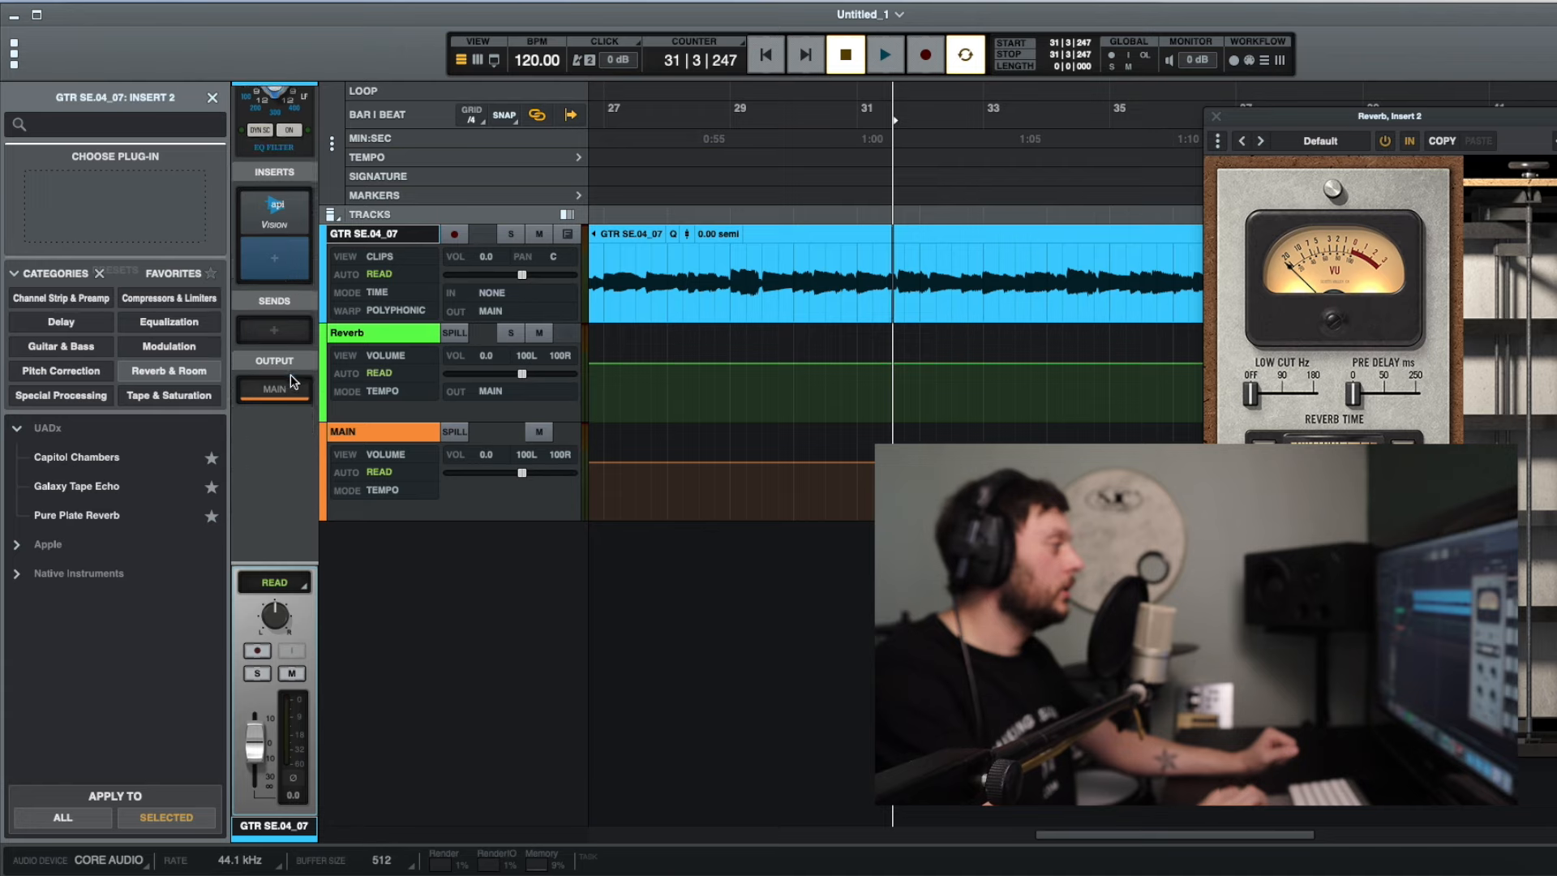
pyautogui.click(274, 330)
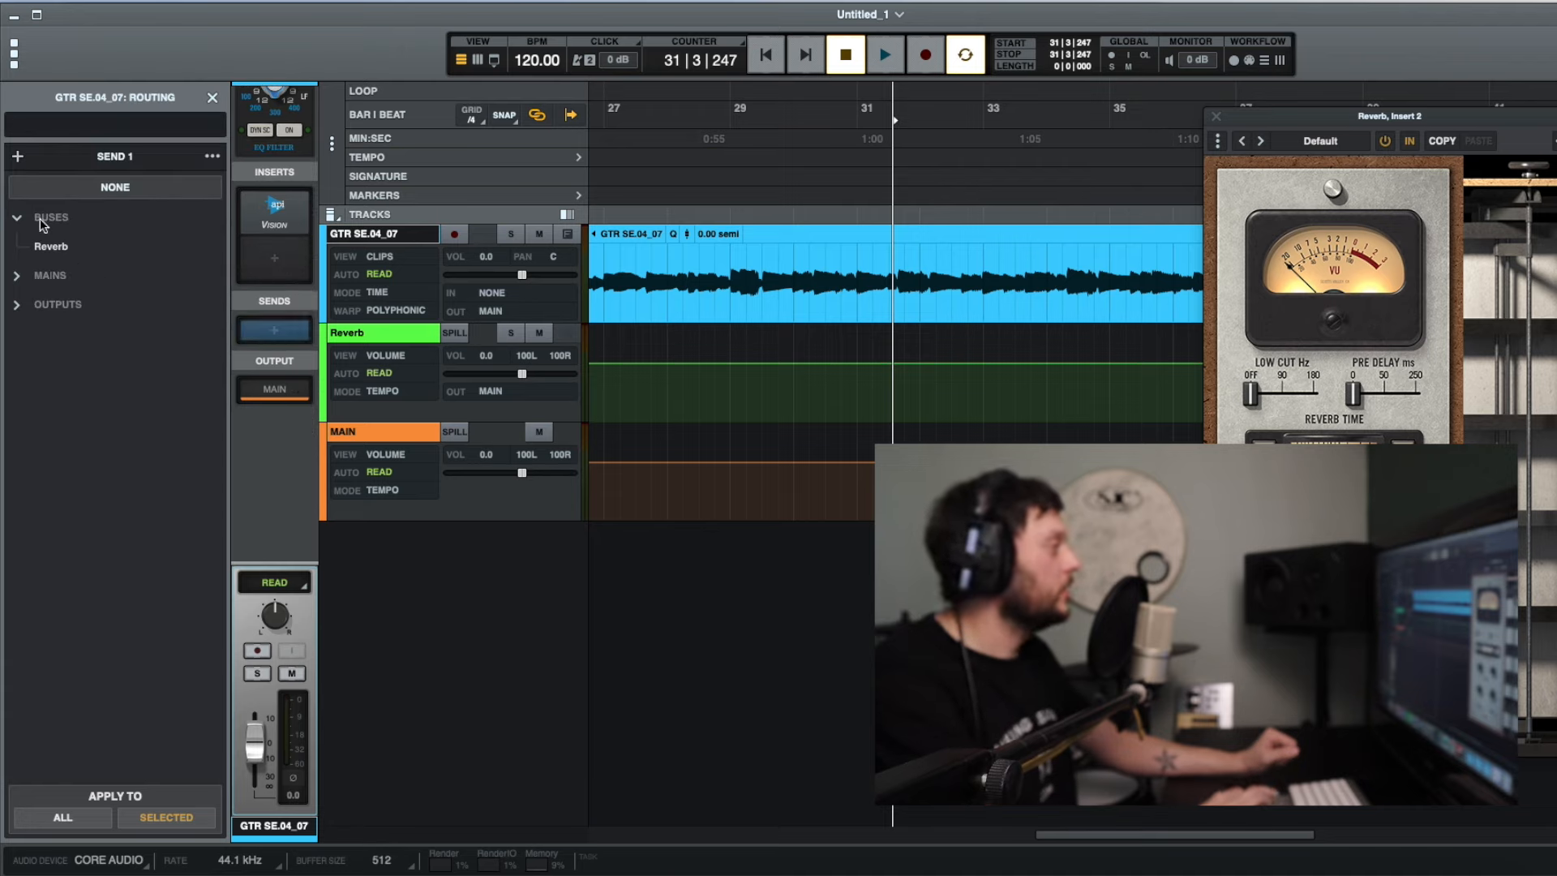
pyautogui.click(73, 251)
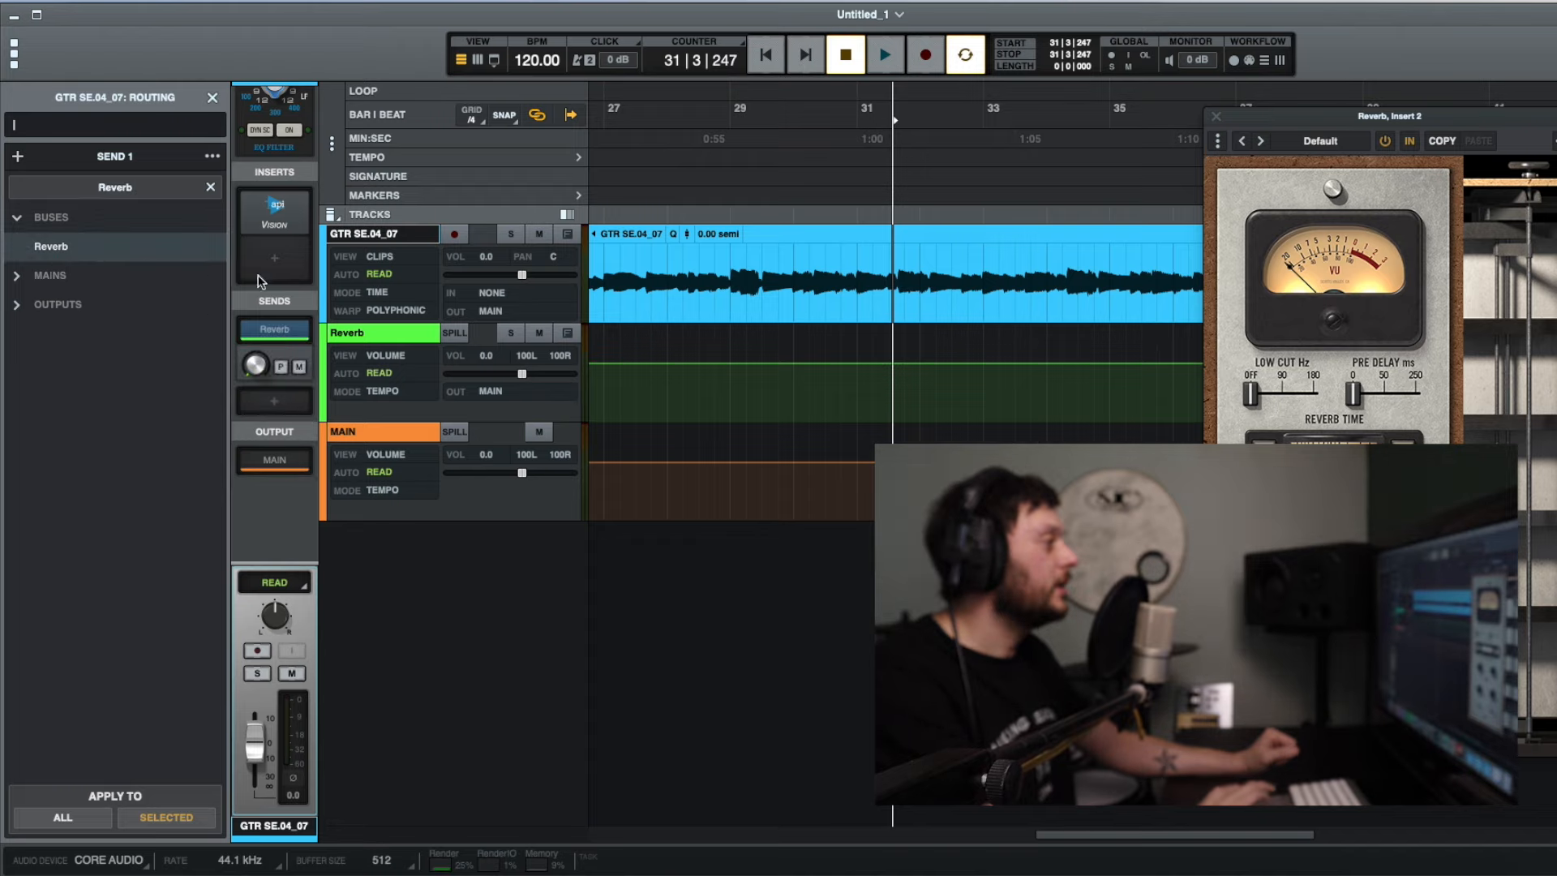
# Step: Collapse the other parameter groups in the guitar track's automation view list and display the Volume lane of Send 1 (Reverb)
pyautogui.click(395, 258)
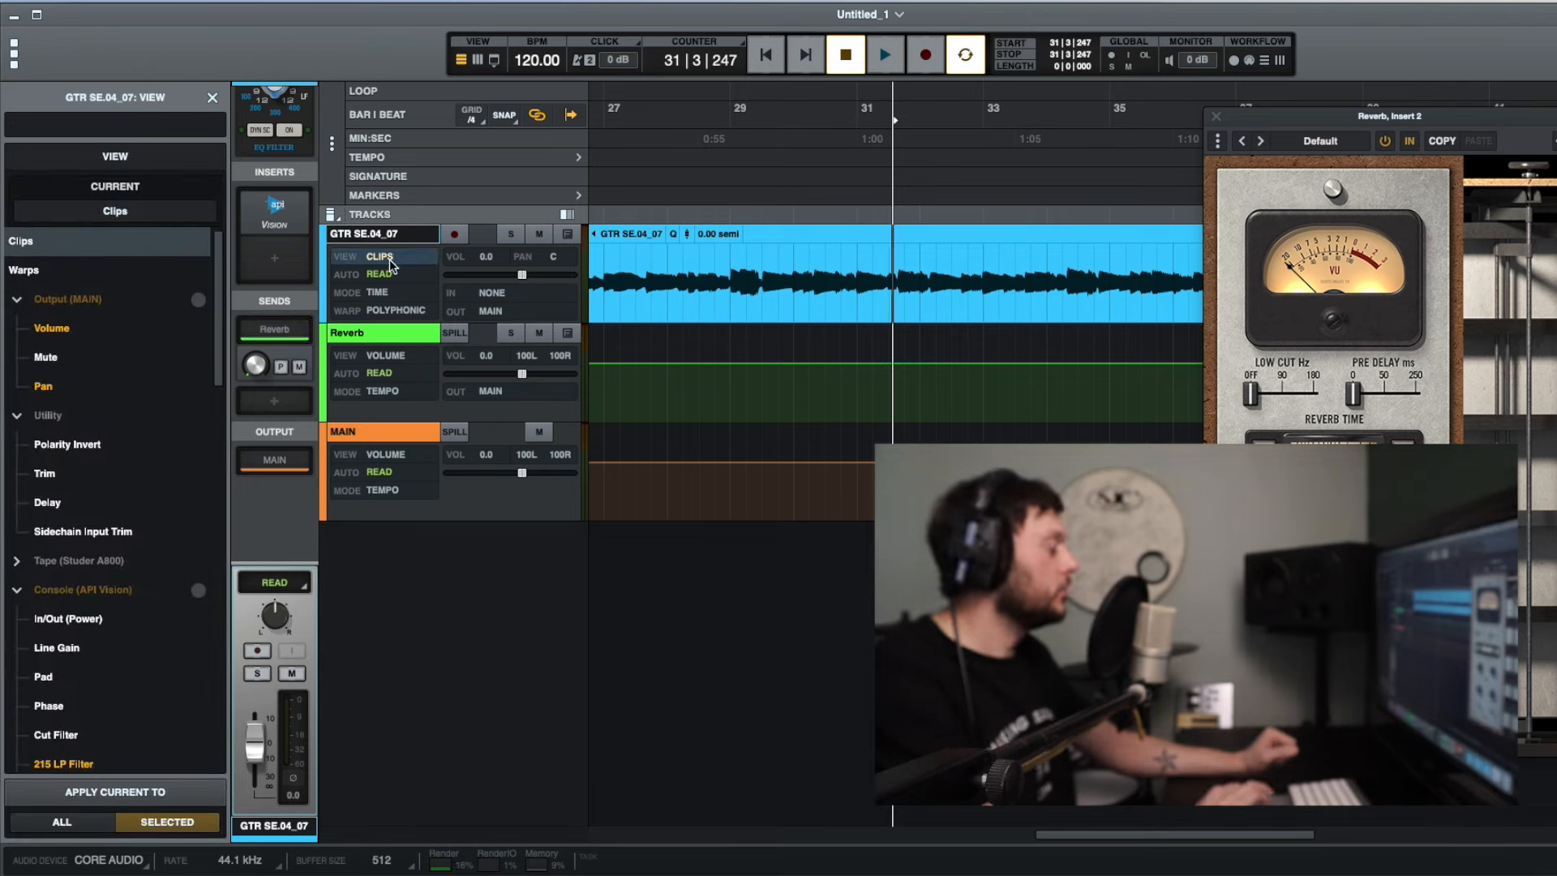
pyautogui.click(17, 300)
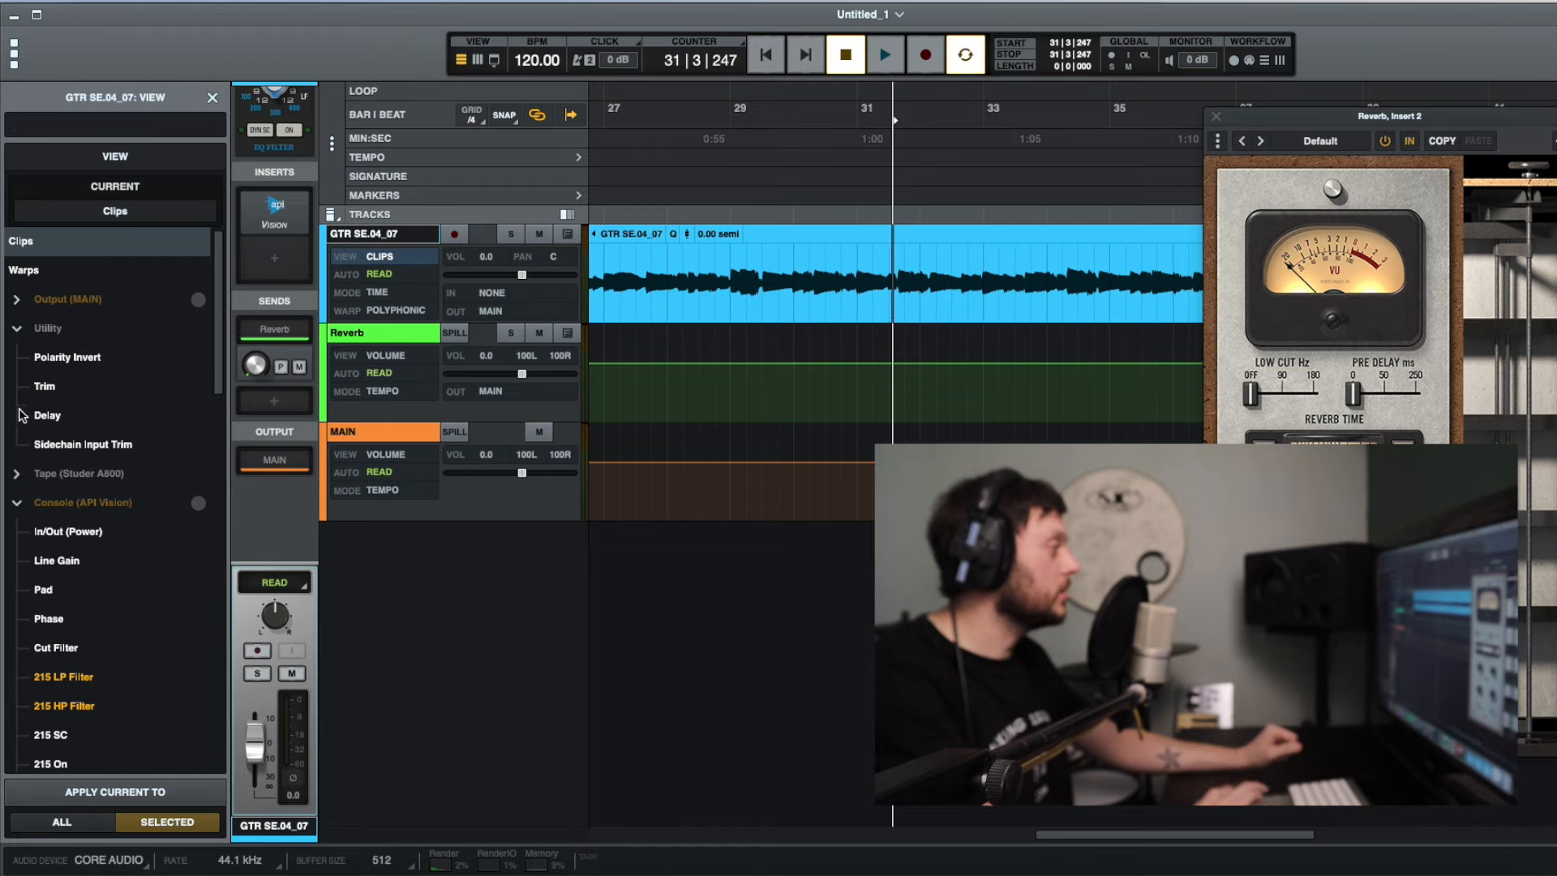
pyautogui.click(17, 329)
pyautogui.click(16, 387)
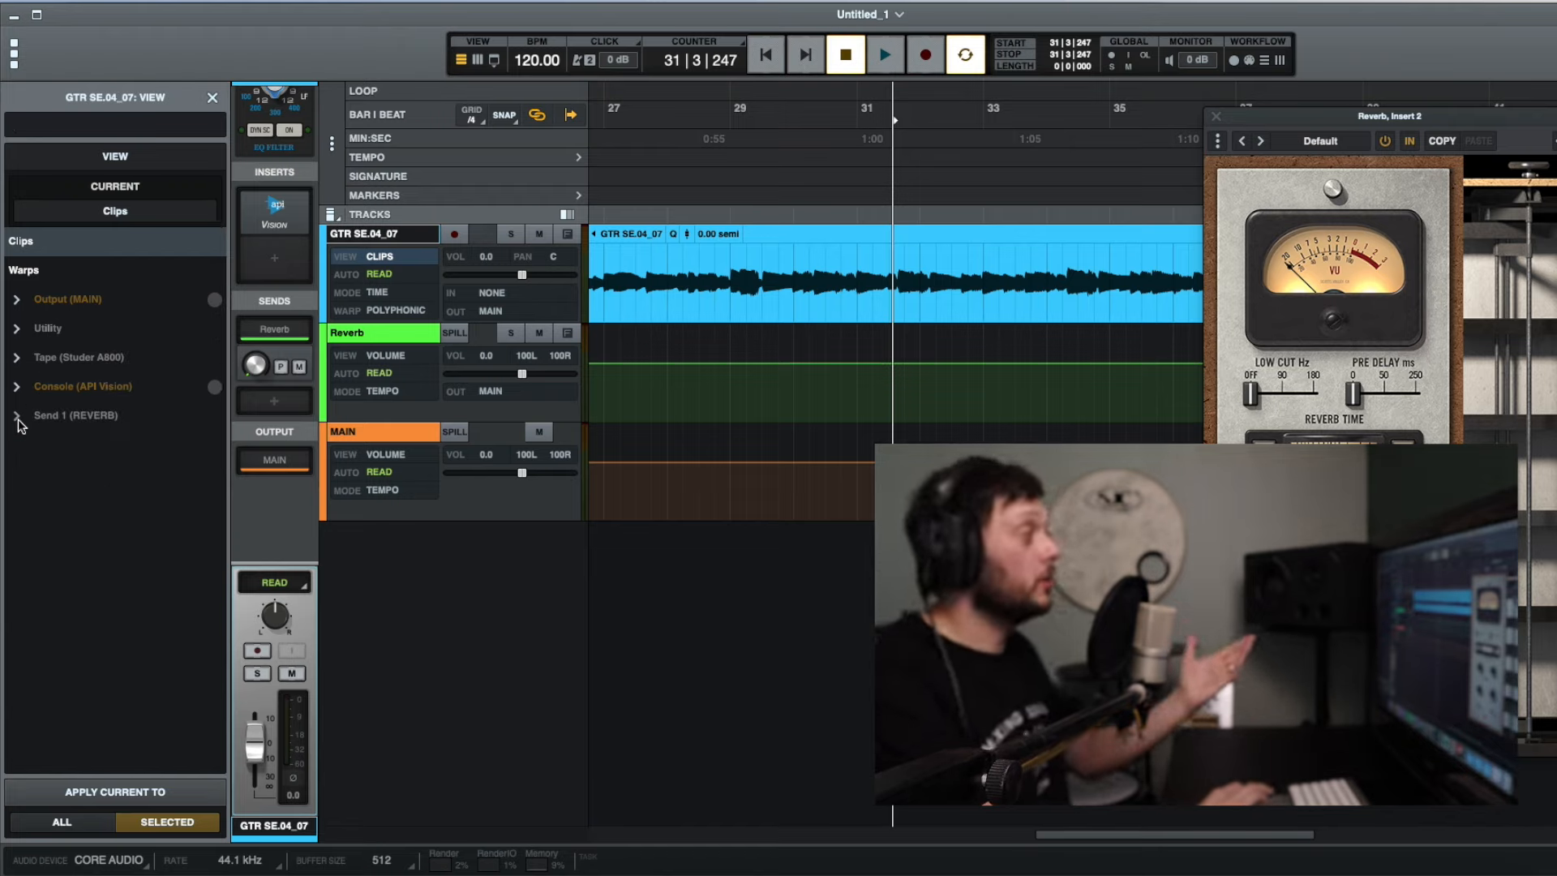
pyautogui.click(17, 416)
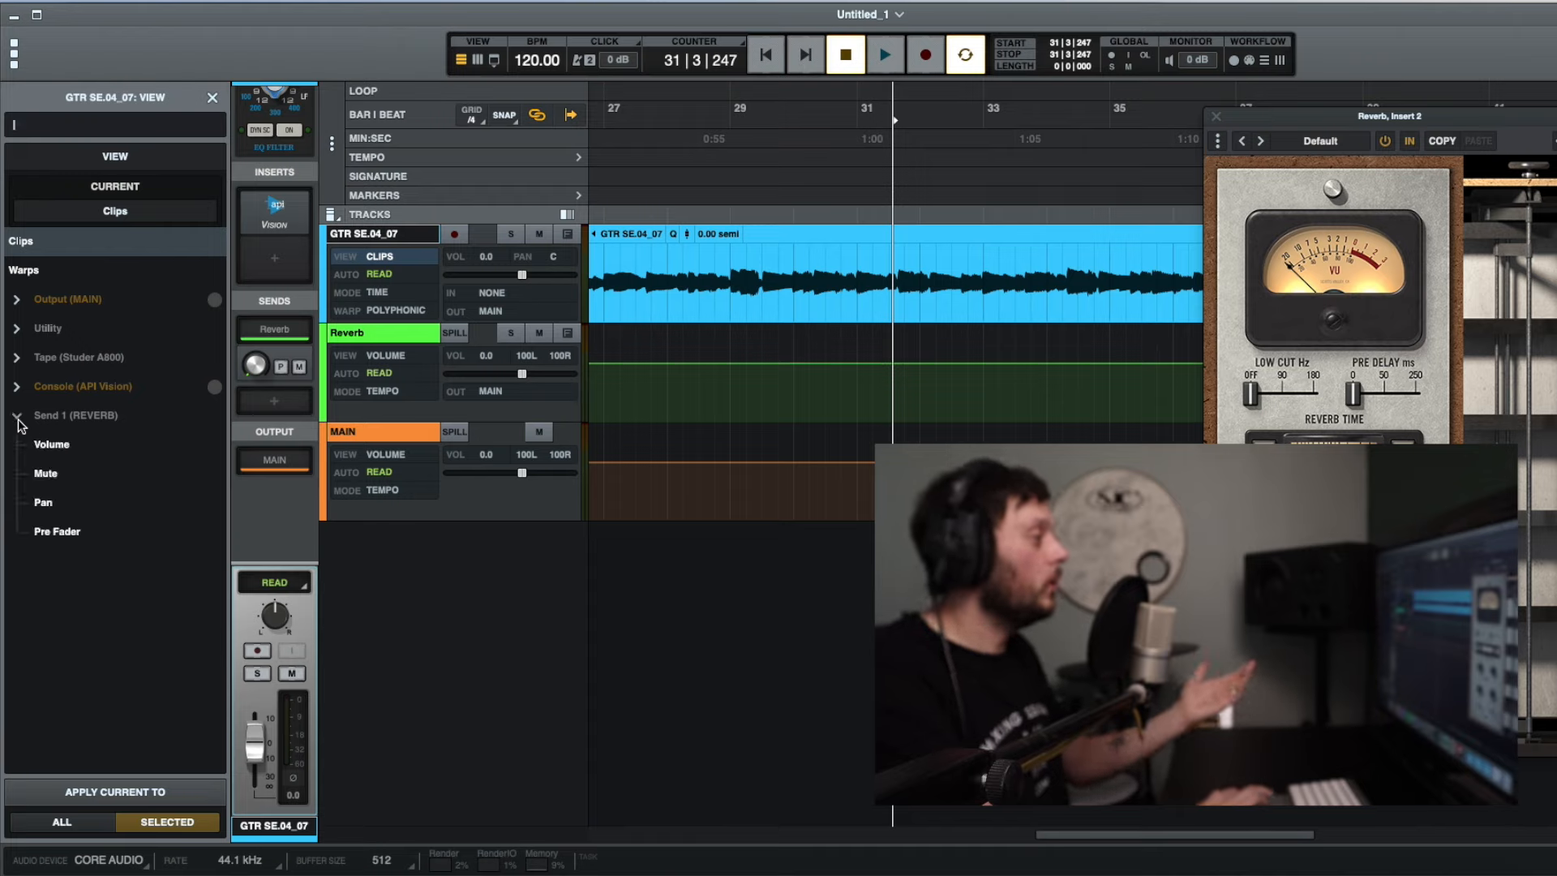
pyautogui.moveTo(255, 328)
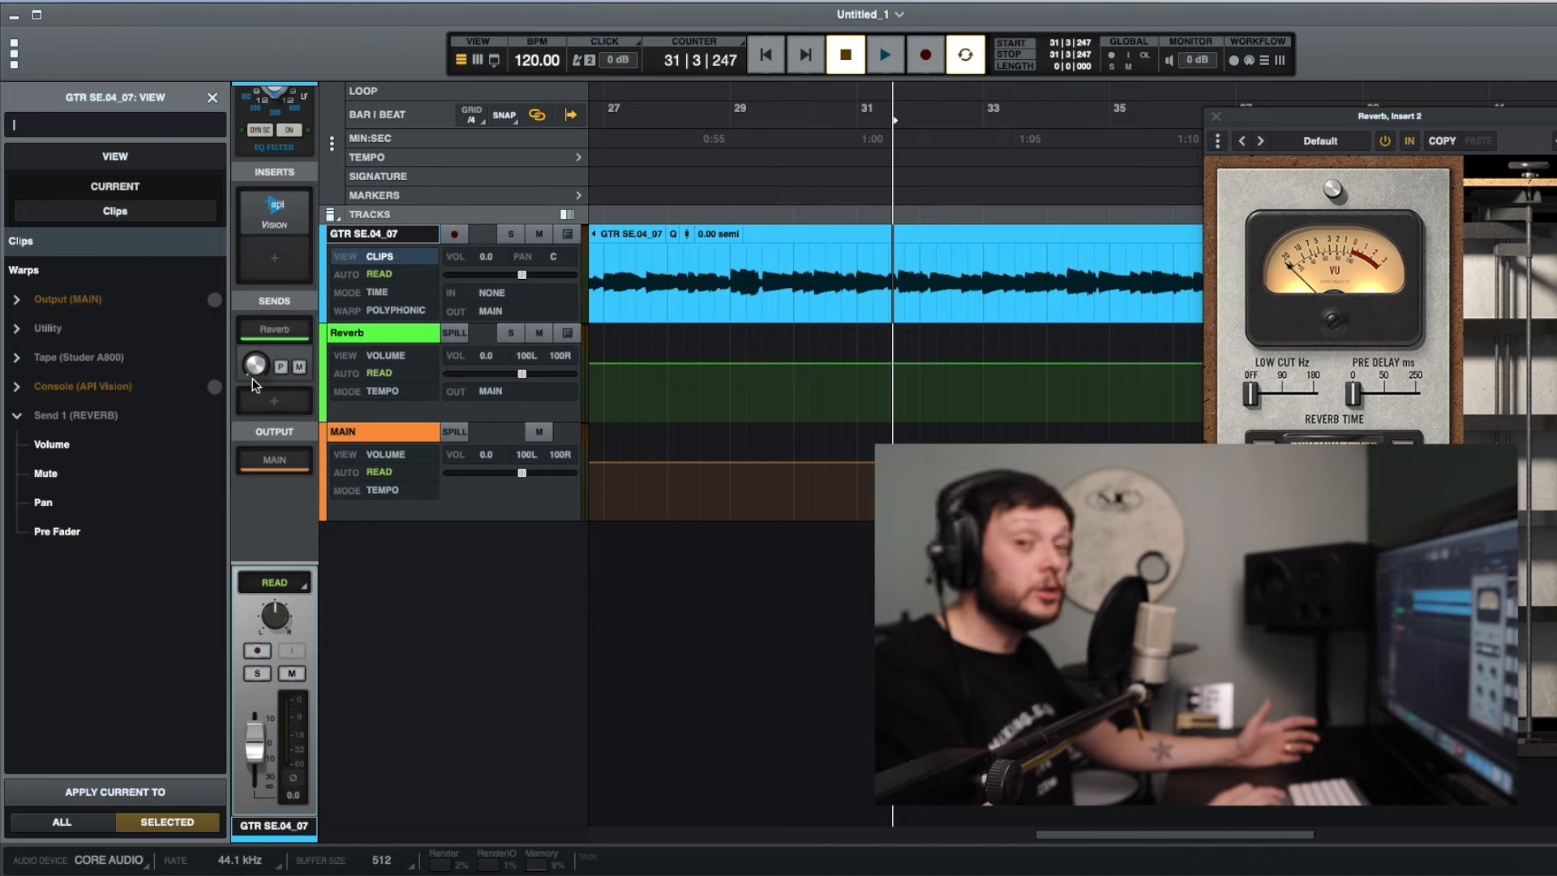
pyautogui.click(60, 447)
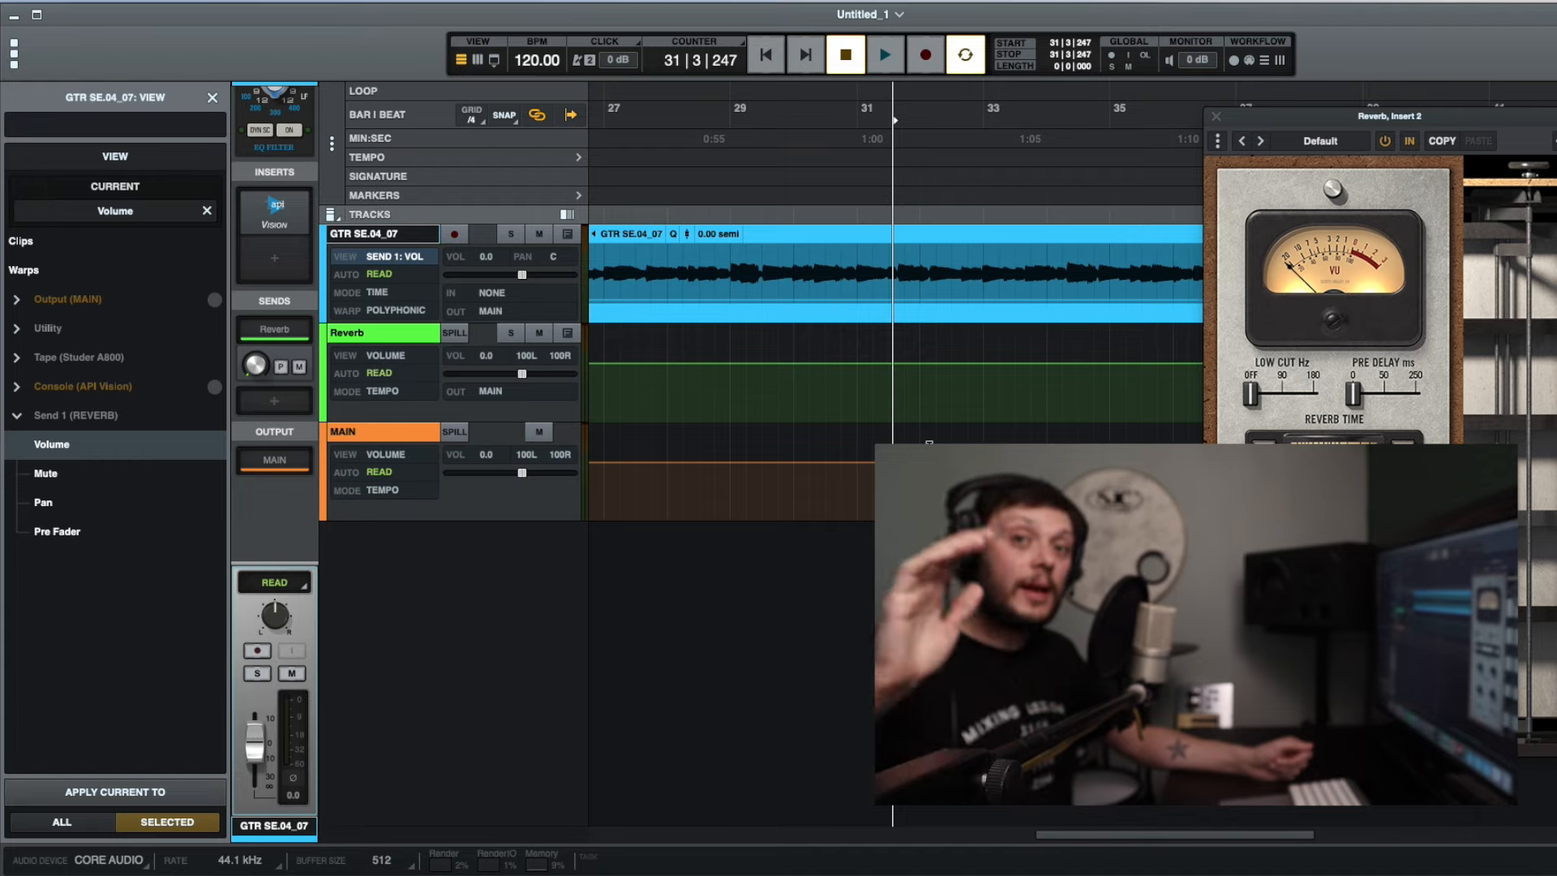
# Step: Draw a Send 1 volume ramp on the guitar's final note, rising from -53.7 dB at bar 40 to near maximum at bar 41
pyautogui.hscroll(10, 929, 444)
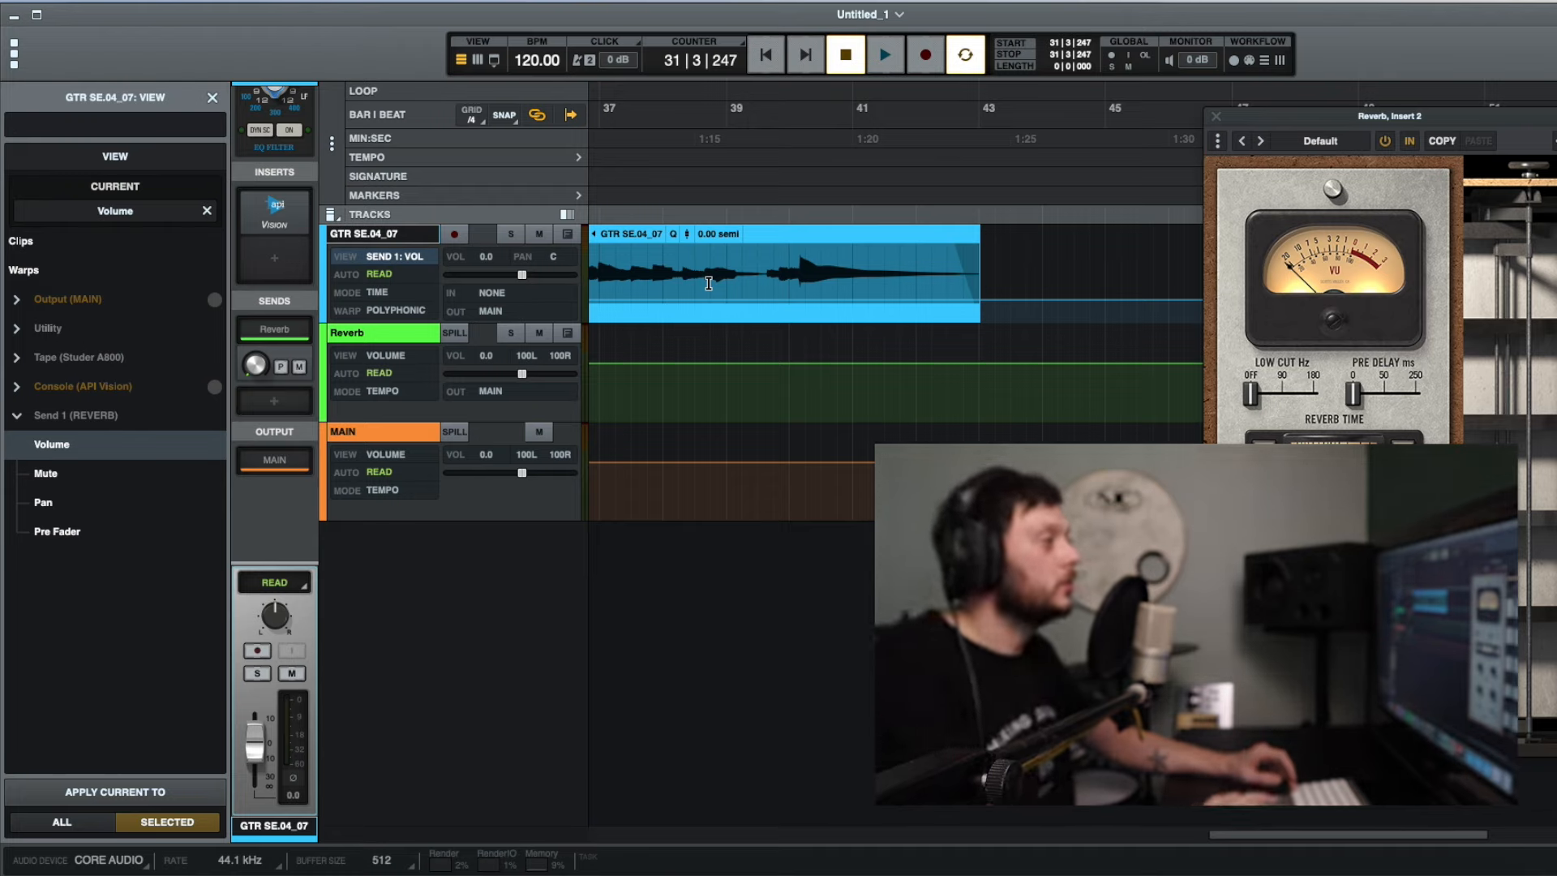
pyautogui.click(798, 300)
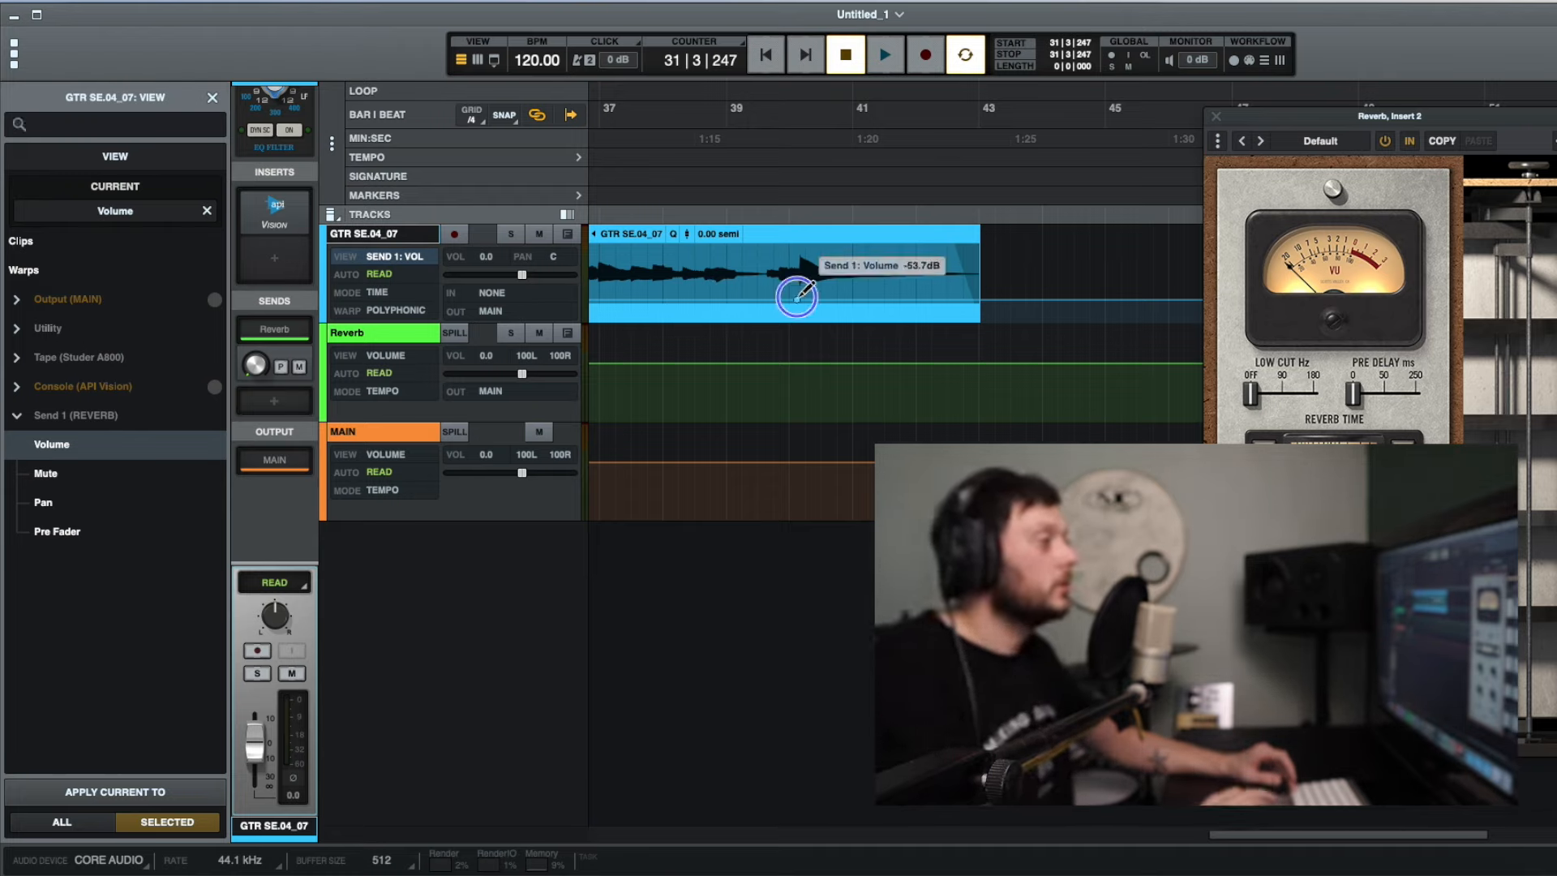
pyautogui.click(892, 299)
pyautogui.moveTo(891, 298); pyautogui.dragTo(863, 246)
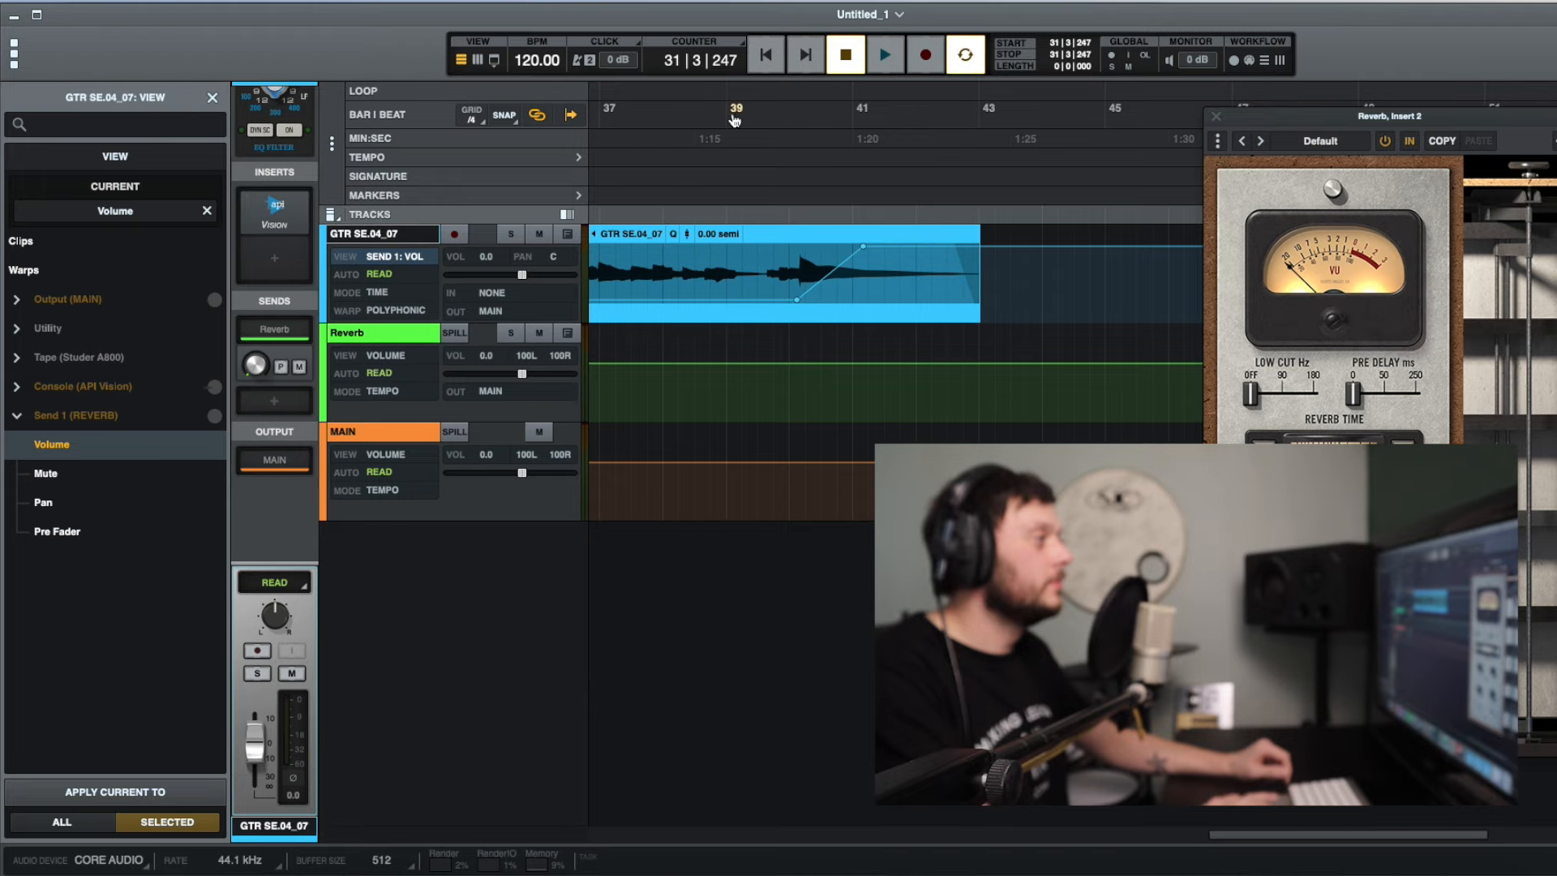
# Step: Play the end of the guitar clip from about bar 38.5 to hear the reverb send automation
pyautogui.click(705, 122)
pyautogui.press('space')
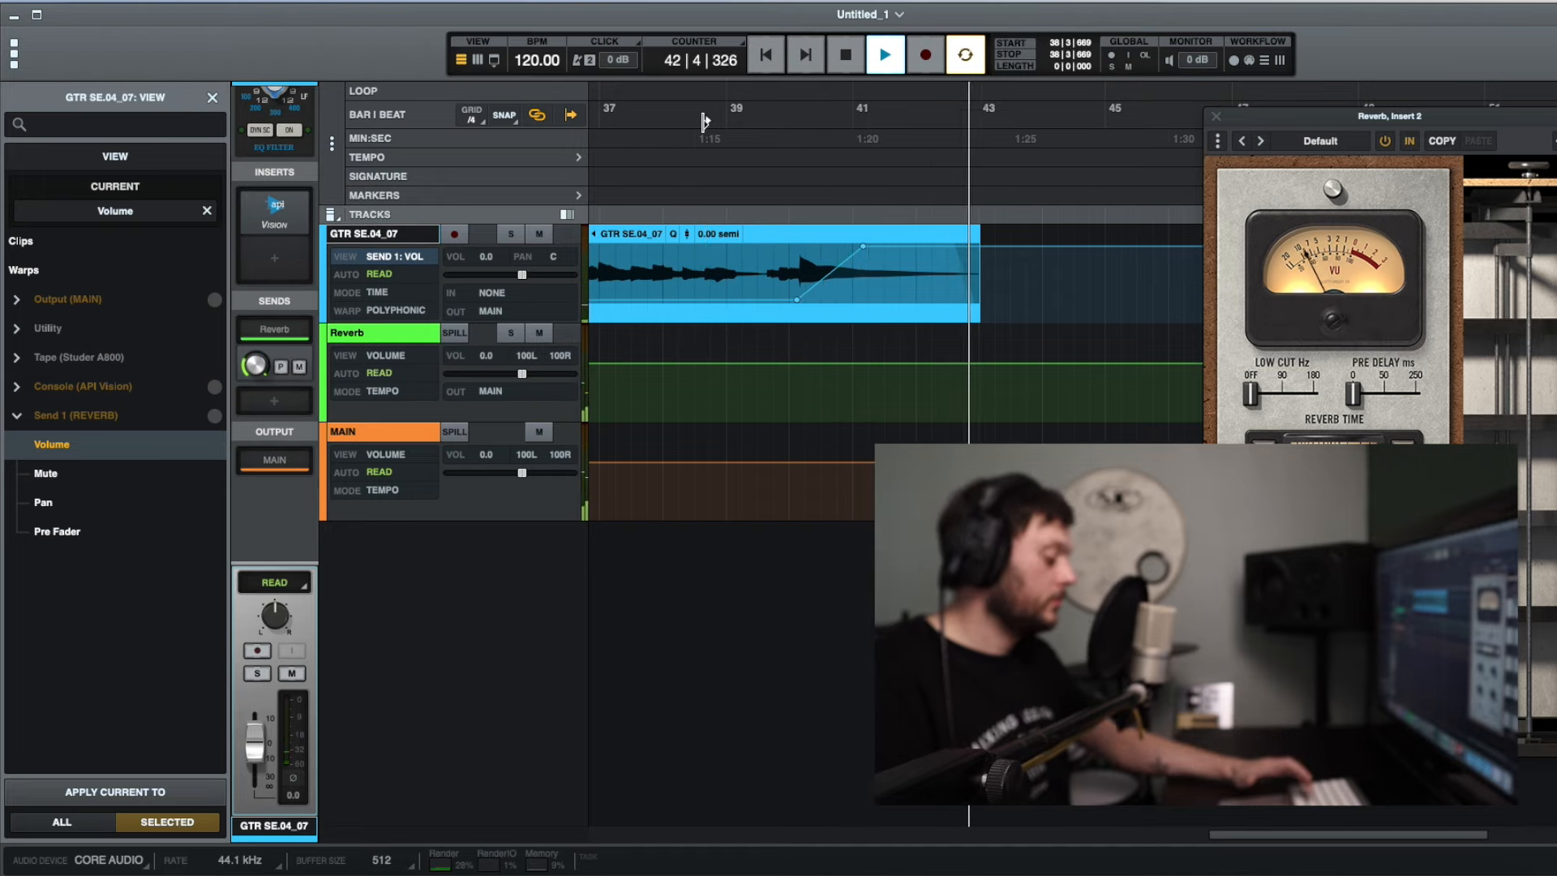
pyautogui.press('space')
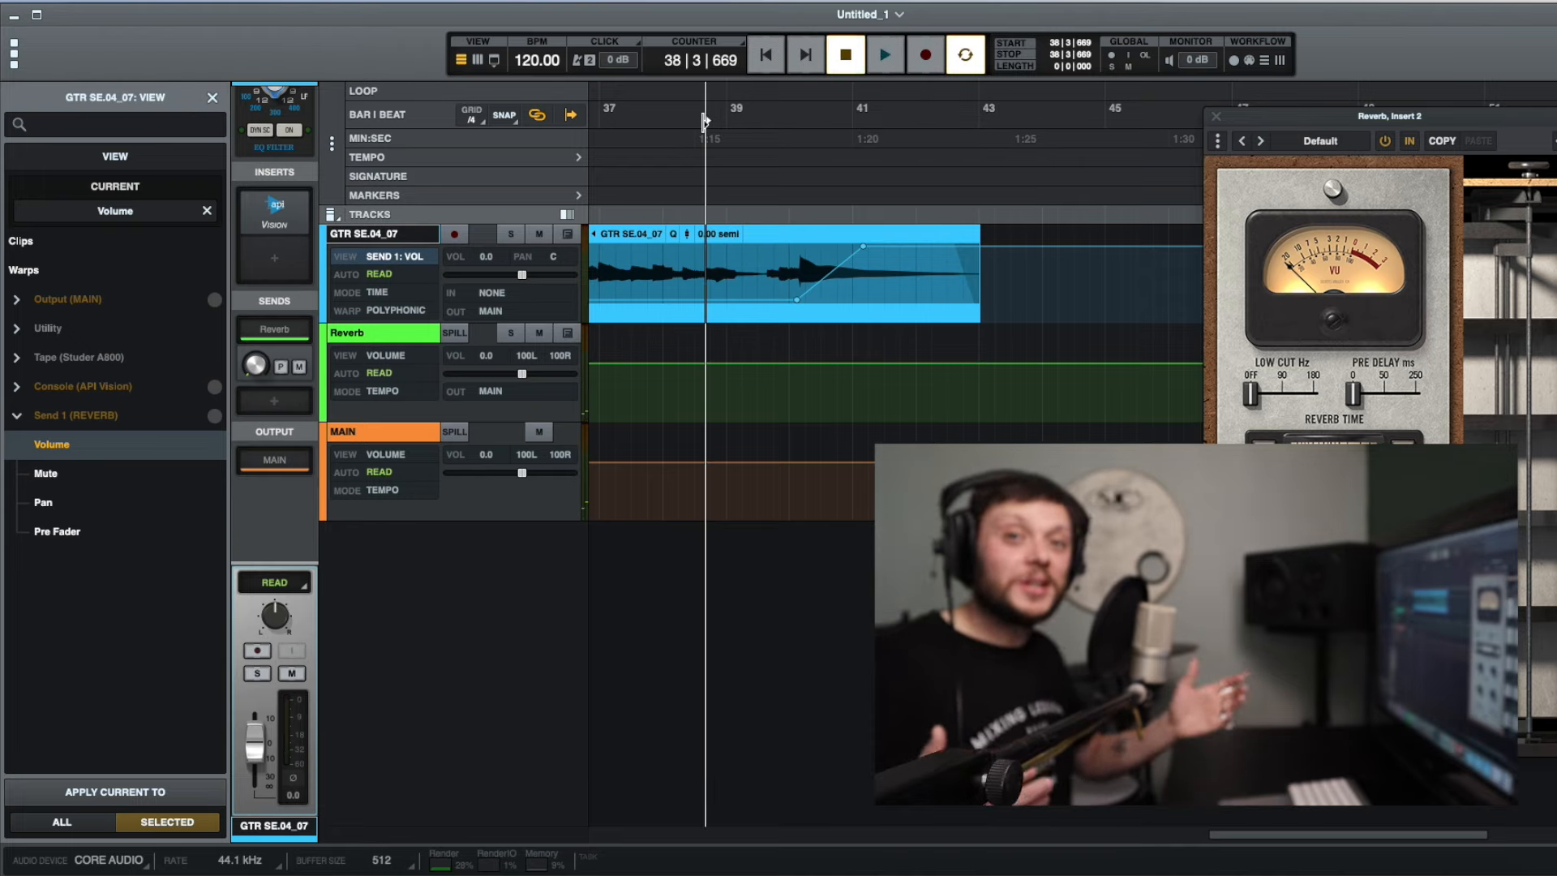